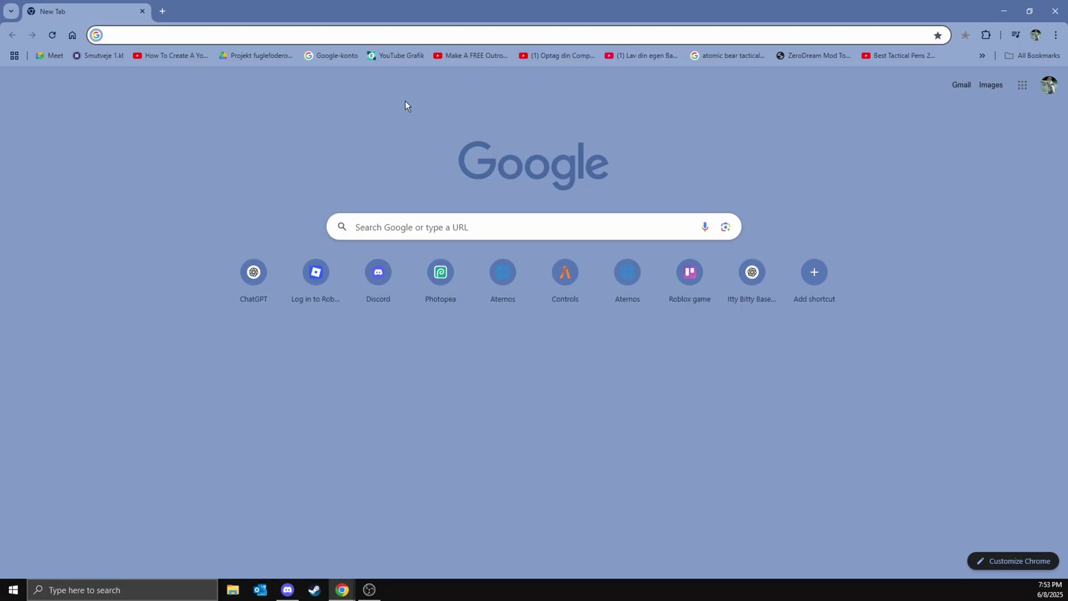
{"action": "type", "text": "reshade"}
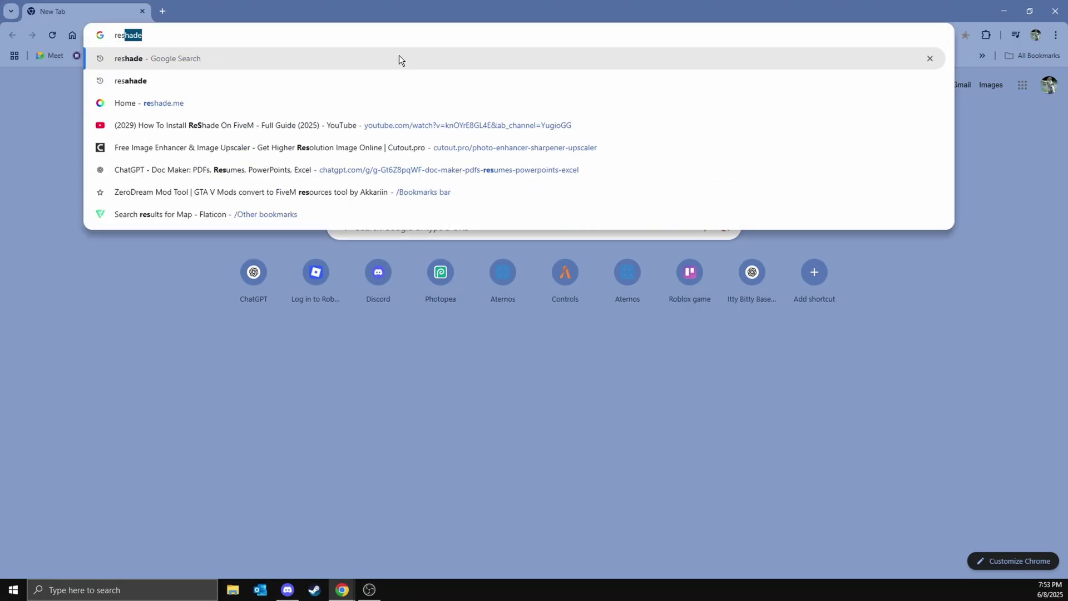
- Run a Google search for "reshade"
{"action": "key", "text": "Return"}
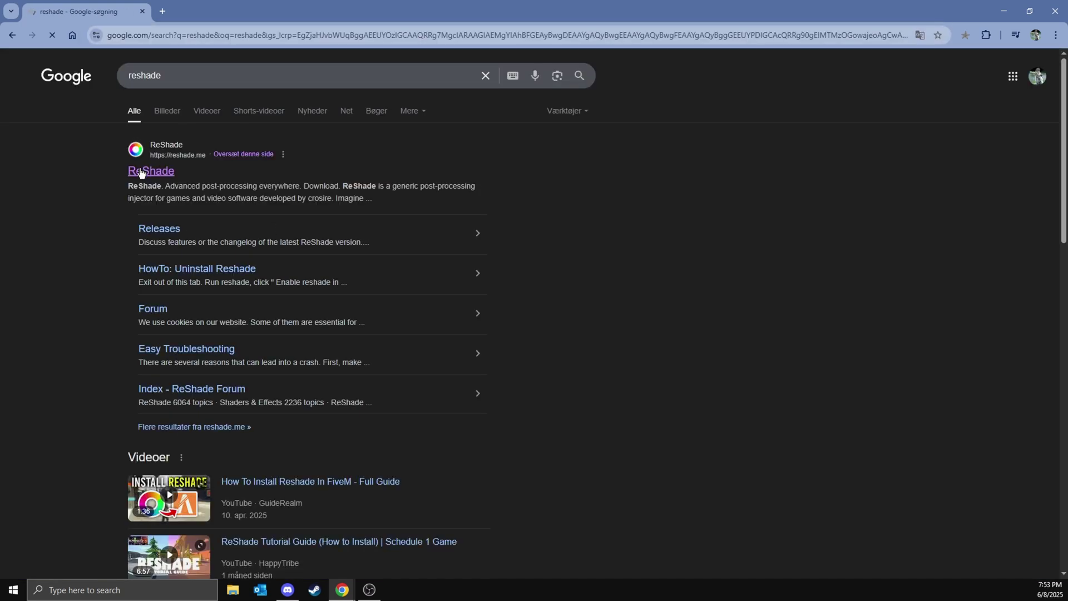
- Start downloading the ReShade 6.5.1 setup from the reshade.me download section
{"action": "left_click", "coordinate": [138, 173]}
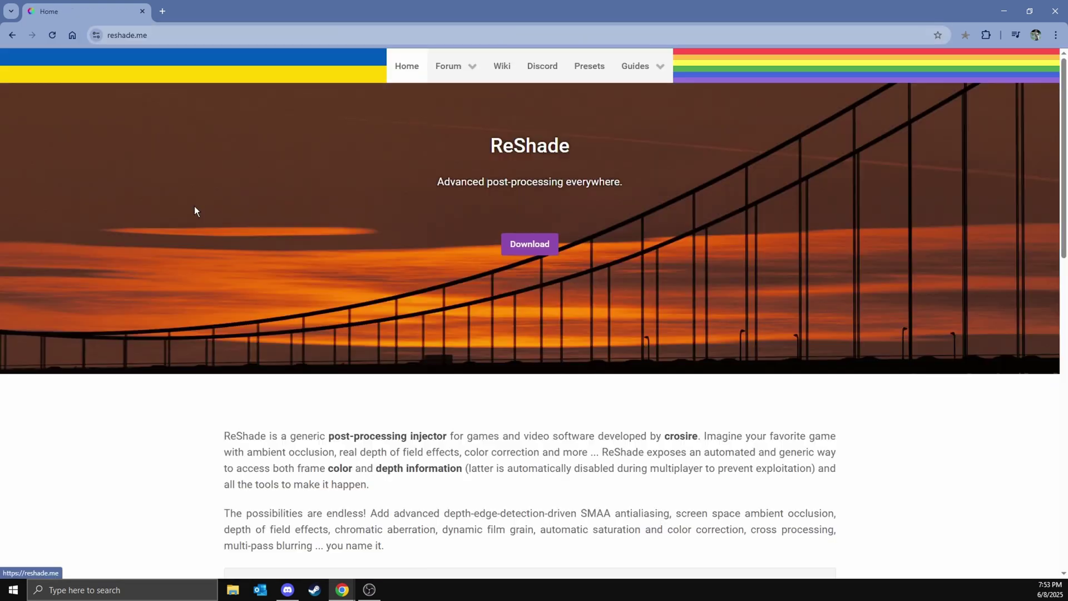
{"action": "left_click", "coordinate": [526, 244]}
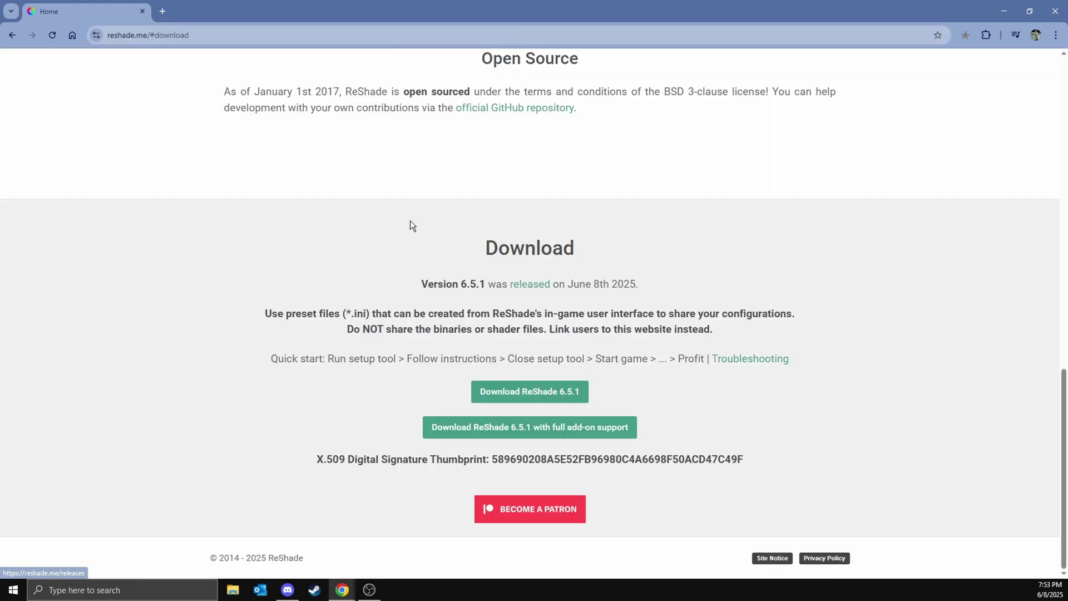
{"action": "left_click_drag", "start_coordinate": [461, 391], "coordinate": [523, 391]}
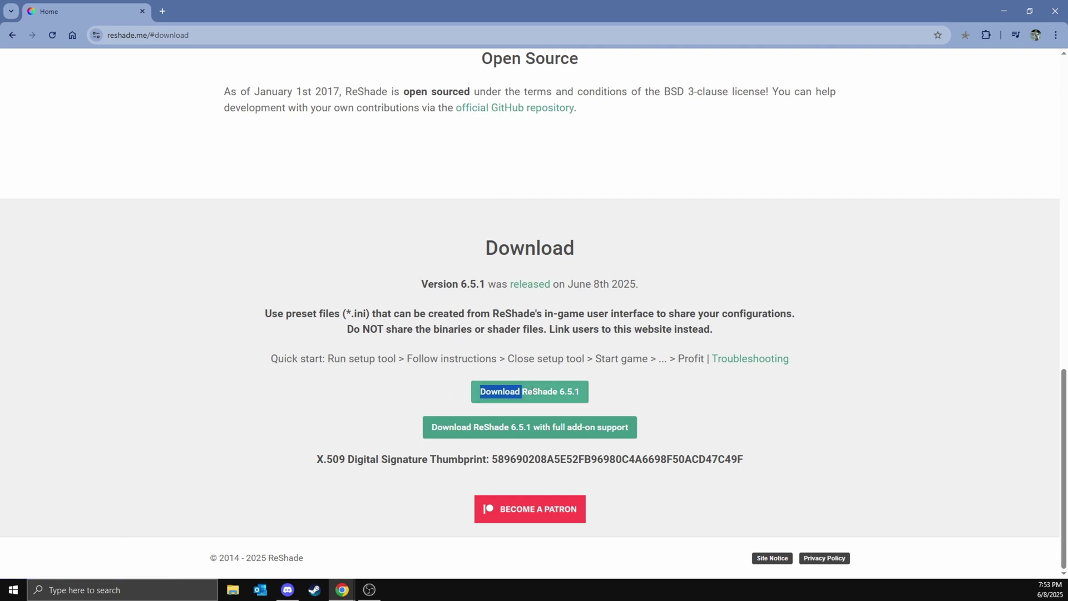
{"action": "left_click", "coordinate": [529, 391]}
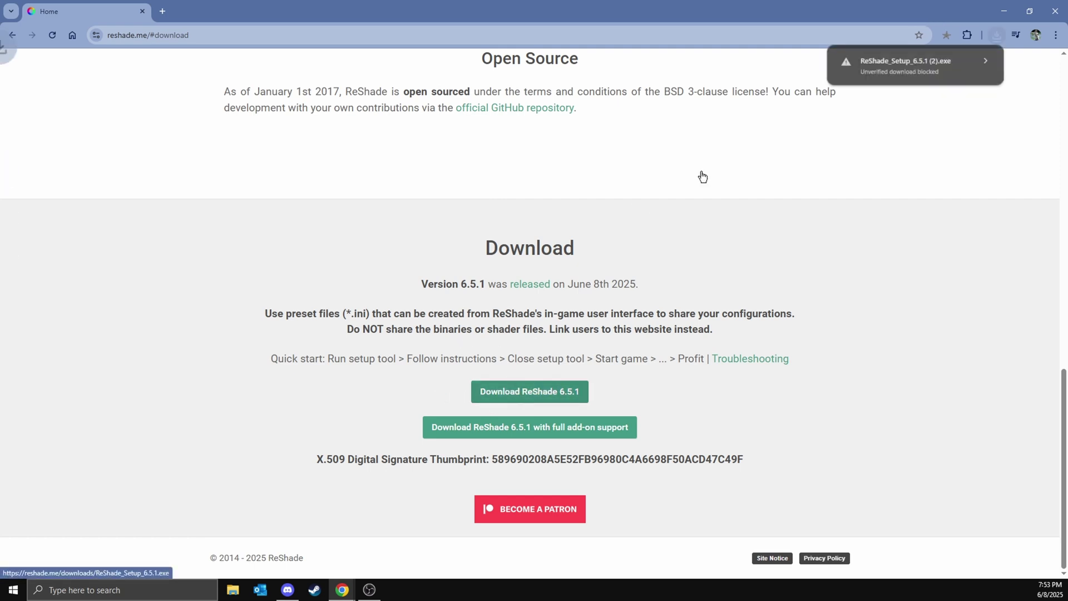
- Keep the unverified ReShade setup file and launch it from Chrome's downloads list
{"action": "left_click", "coordinate": [985, 61]}
{"action": "left_click", "coordinate": [944, 128]}
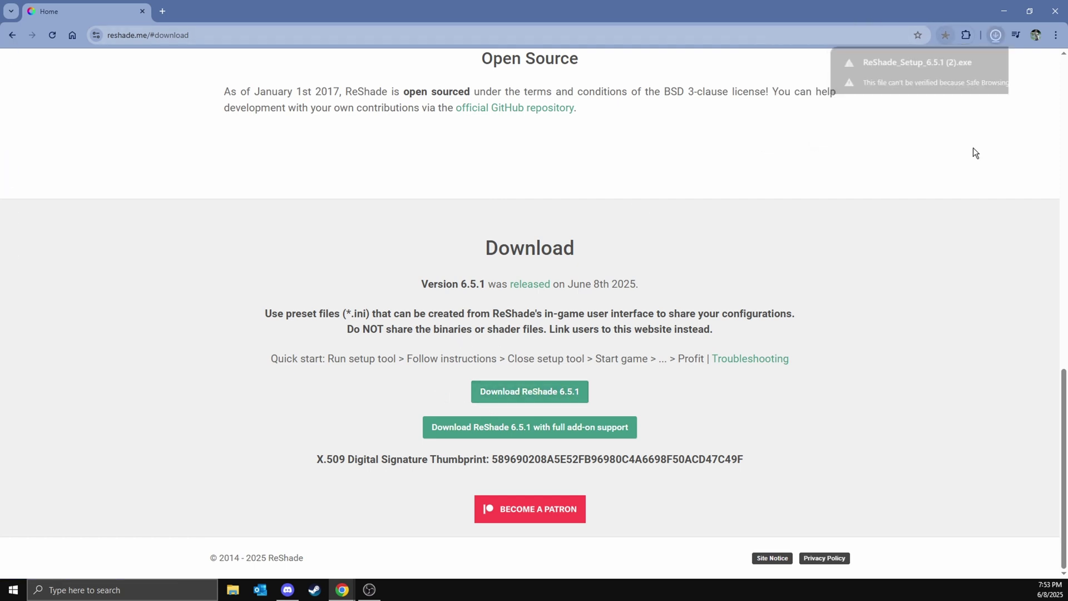
{"action": "left_click", "coordinate": [995, 35]}
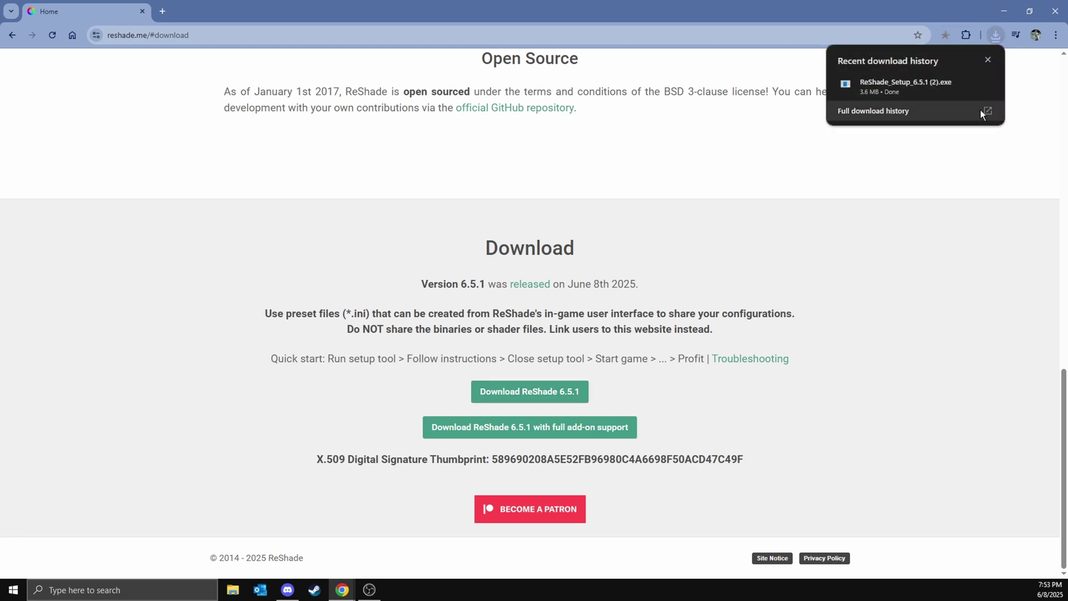
{"action": "left_click", "coordinate": [879, 89]}
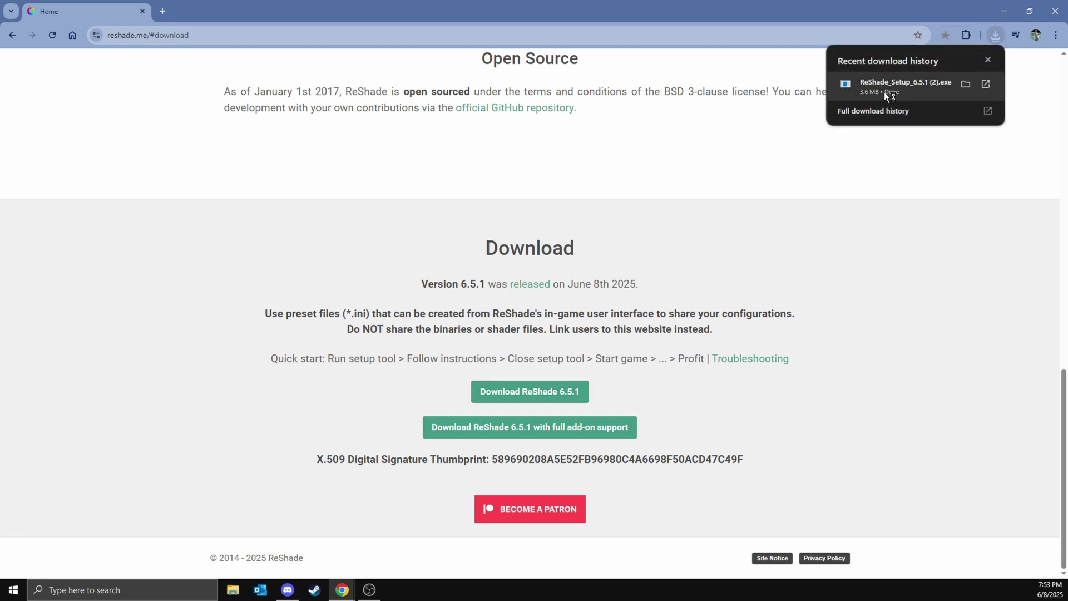
- Close Chrome and locate FiveM's install folder through Windows search's file location
{"action": "left_click", "coordinate": [1057, 11]}
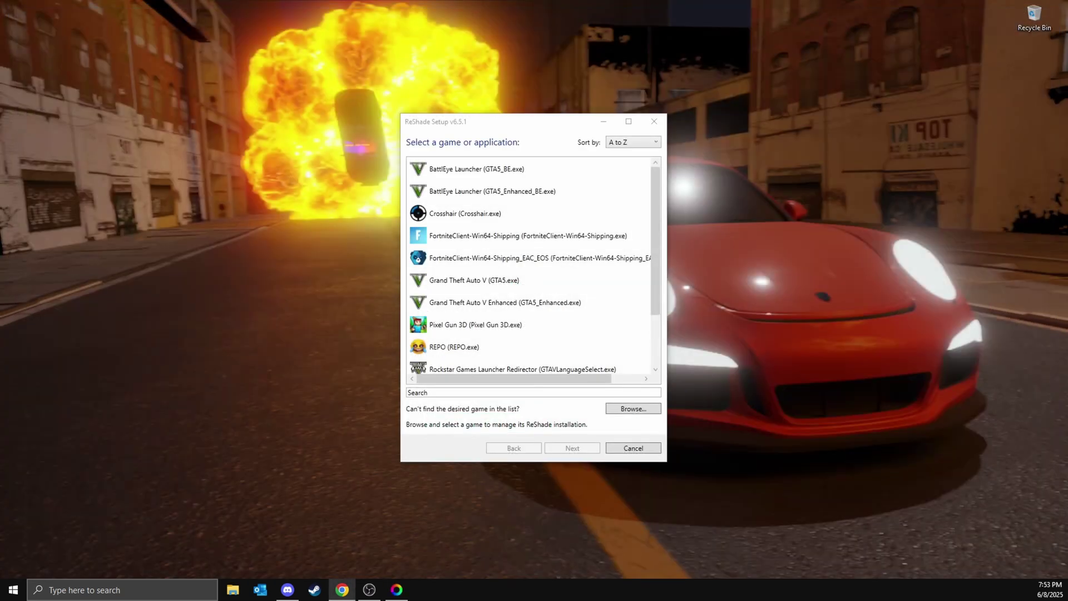
{"action": "left_click_drag", "start_coordinate": [468, 121], "coordinate": [439, 110]}
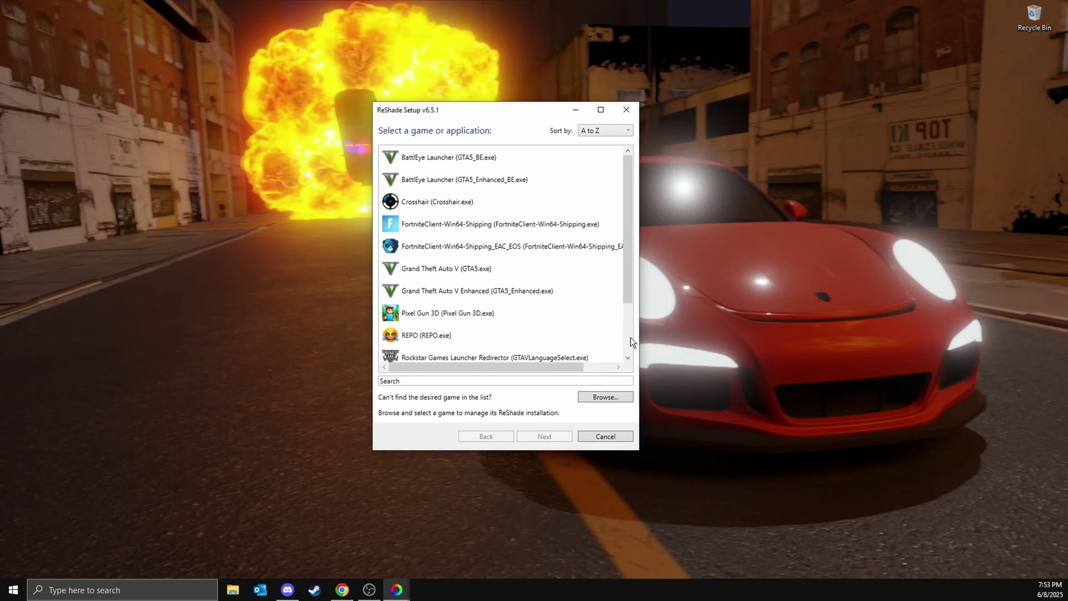
{"action": "left_click", "coordinate": [122, 591]}
{"action": "type", "text": "f"}
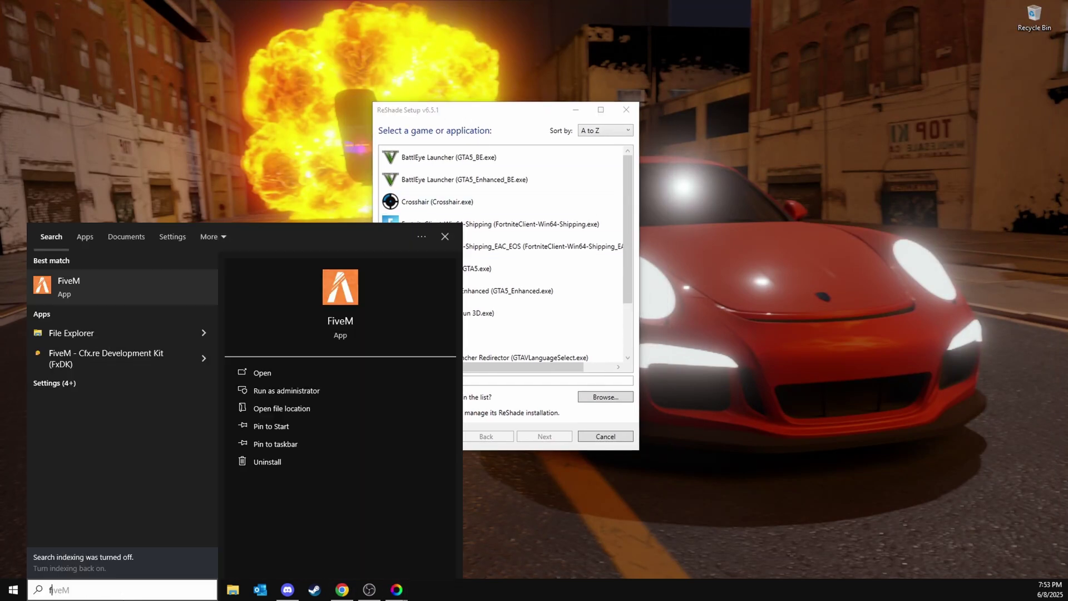
{"action": "type", "text": "ivem"}
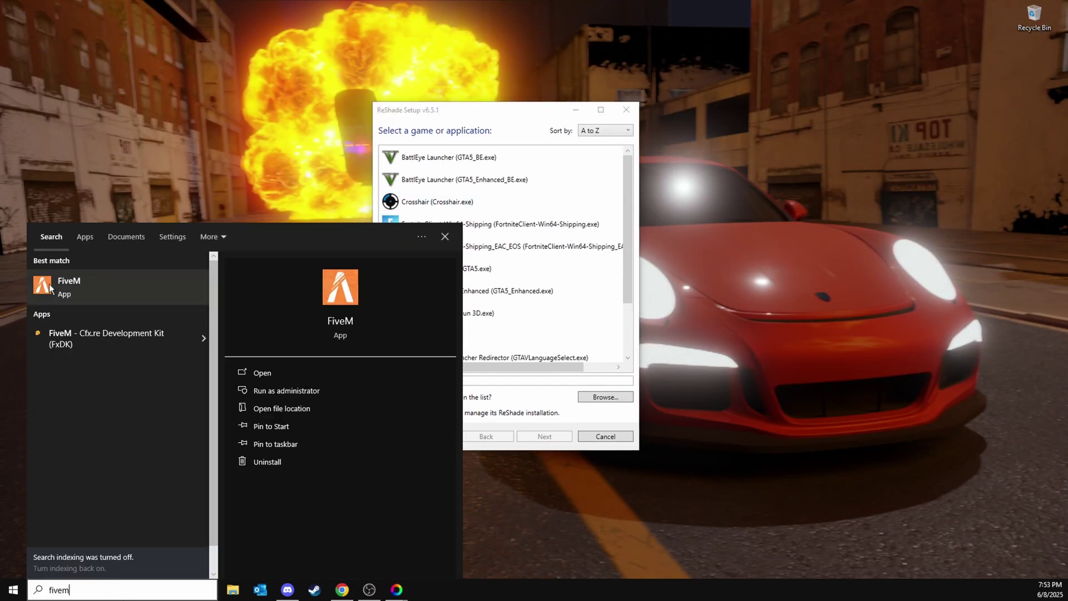
{"action": "right_click", "coordinate": [69, 287]}
{"action": "left_click", "coordinate": [103, 314]}
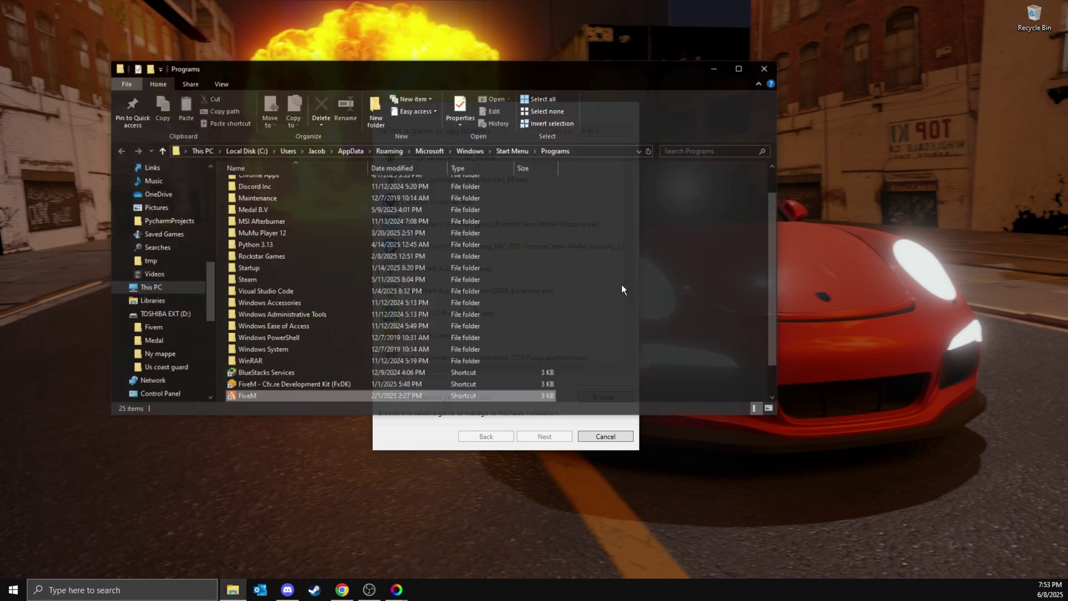
{"action": "right_click", "coordinate": [233, 399]}
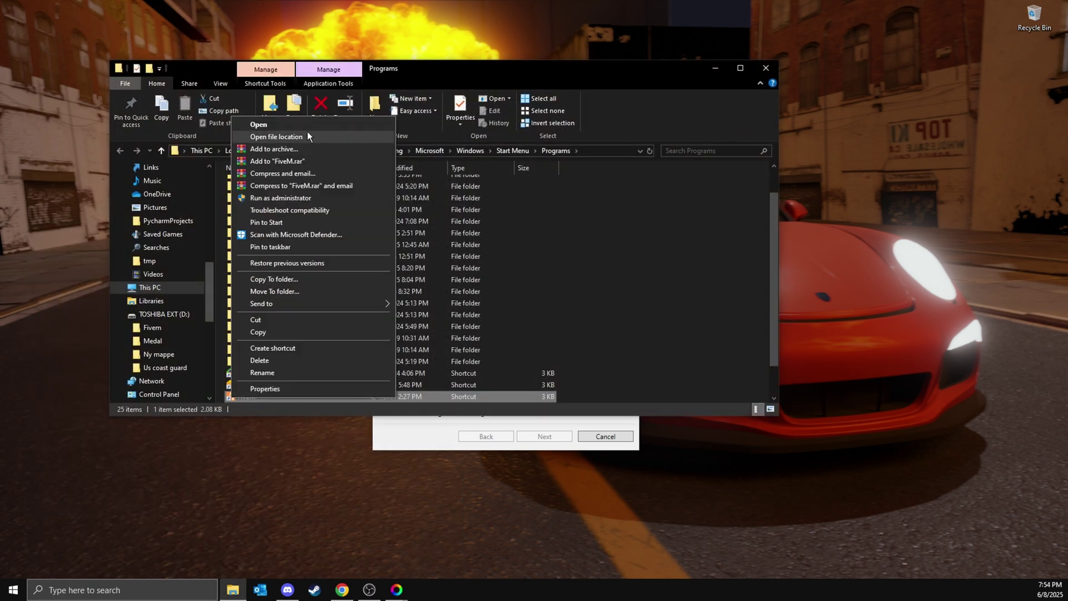
{"action": "left_click", "coordinate": [267, 136]}
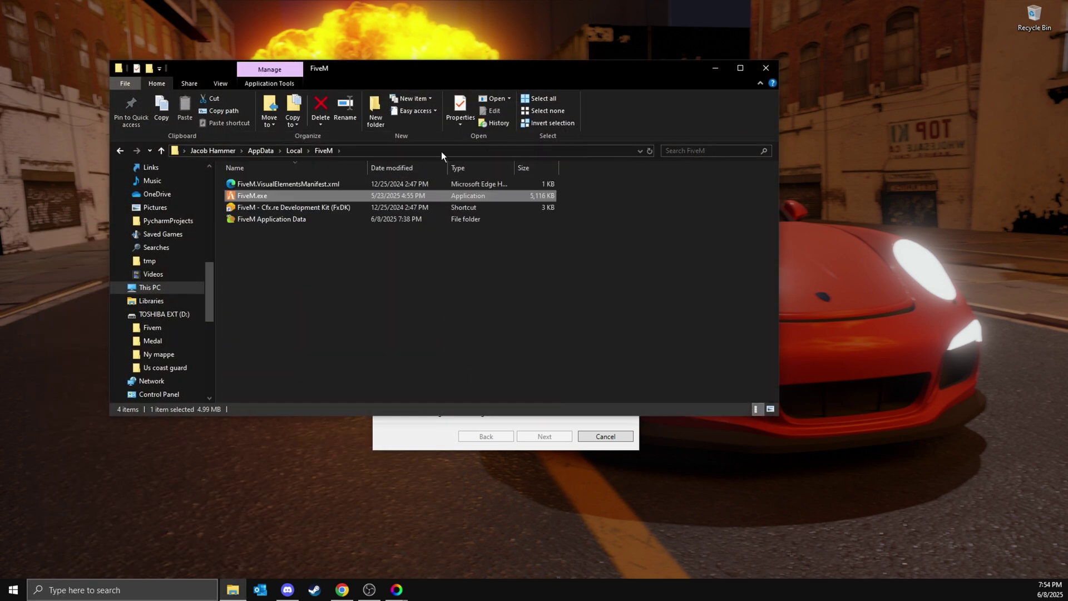
- Copy the path C:\Users\Jacob\AppData\Local\FiveM and close File Explorer
{"action": "left_click", "coordinate": [442, 151]}
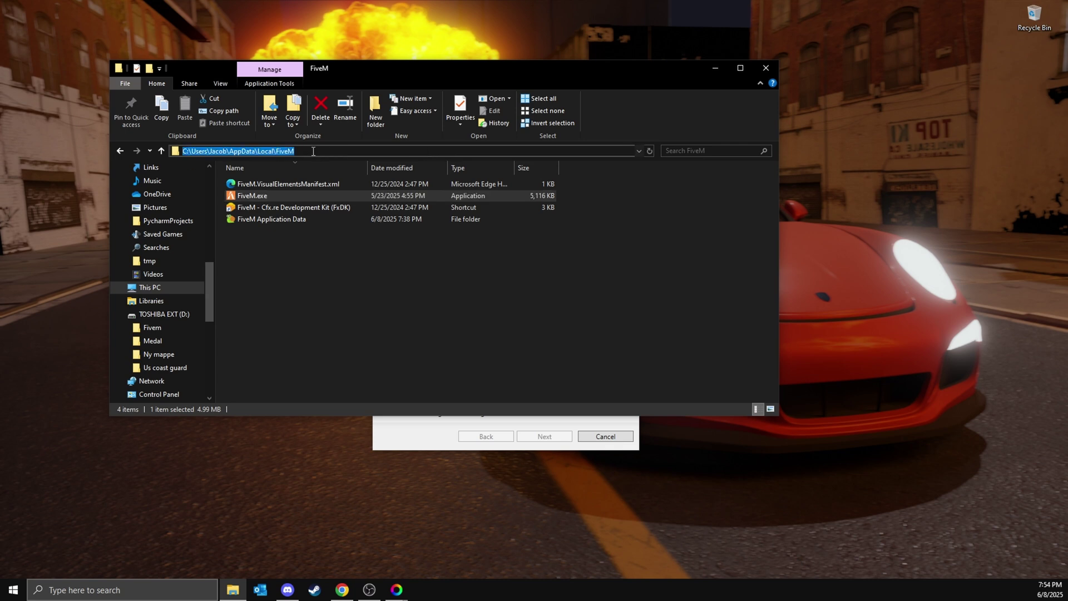
{"action": "right_click", "coordinate": [313, 151]}
{"action": "left_click", "coordinate": [334, 191]}
{"action": "left_click", "coordinate": [767, 68]}
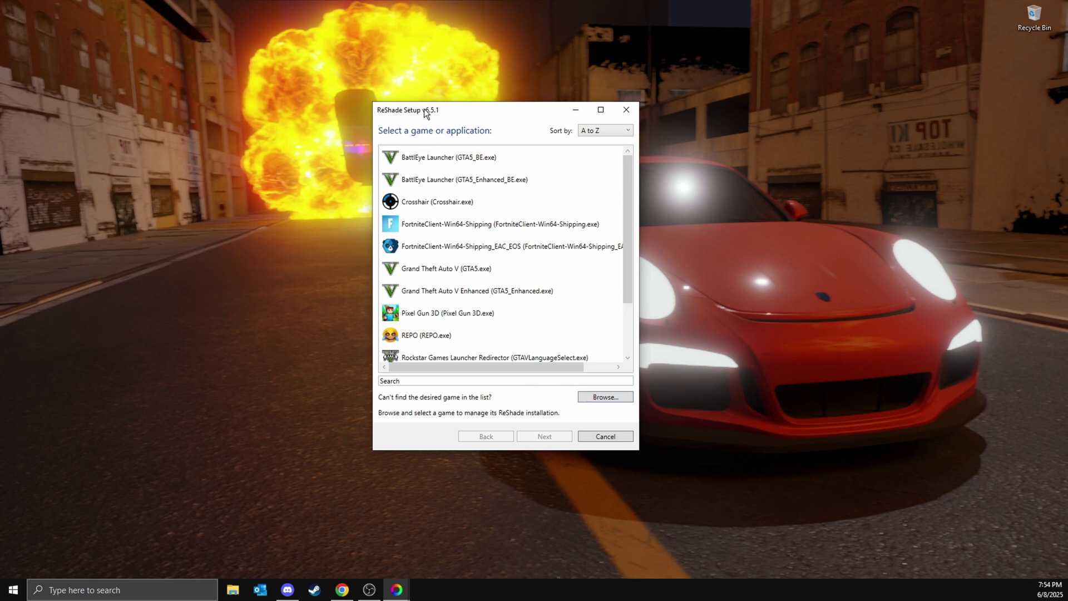
- Browse to the pasted FiveM folder path and pick FiveM.exe as ReShade's target game
{"action": "left_click_drag", "start_coordinate": [436, 113], "coordinate": [436, 109]}
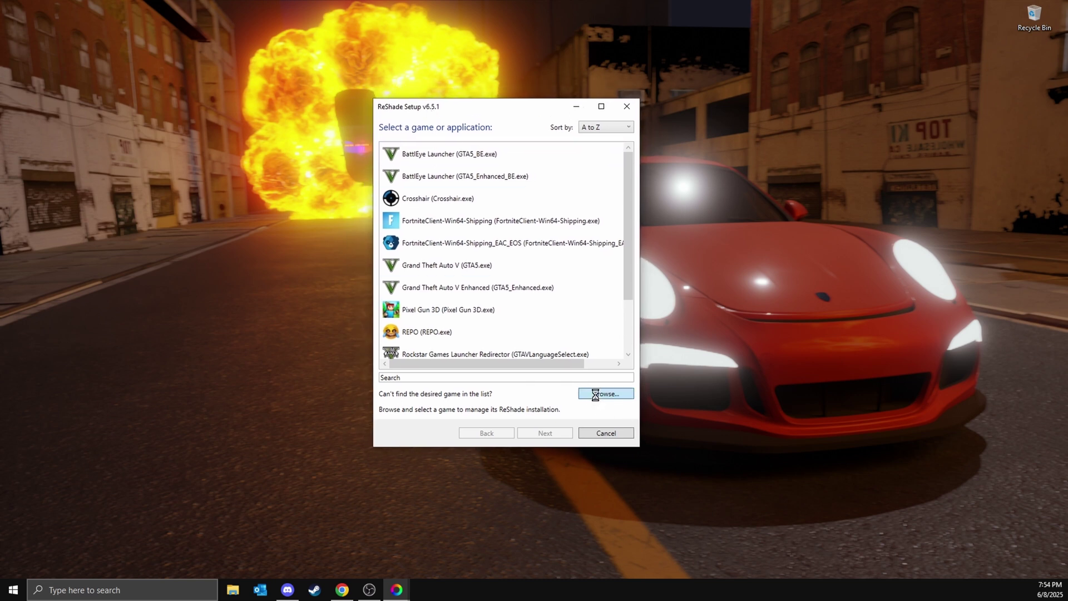
{"action": "left_click", "coordinate": [534, 143]}
{"action": "key", "text": "ctrl+v"}
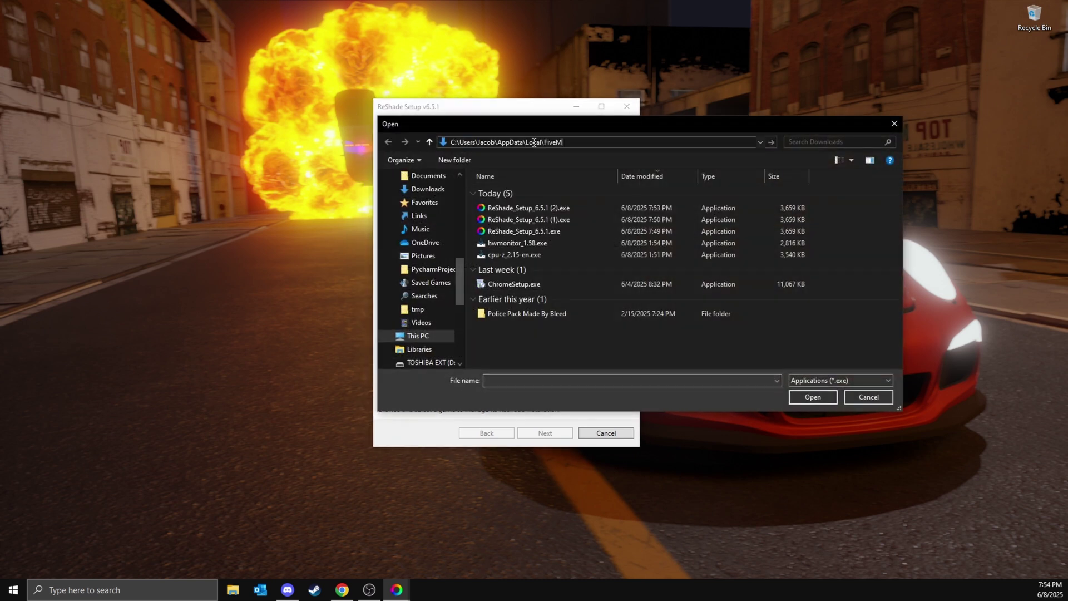
{"action": "key", "text": "Return"}
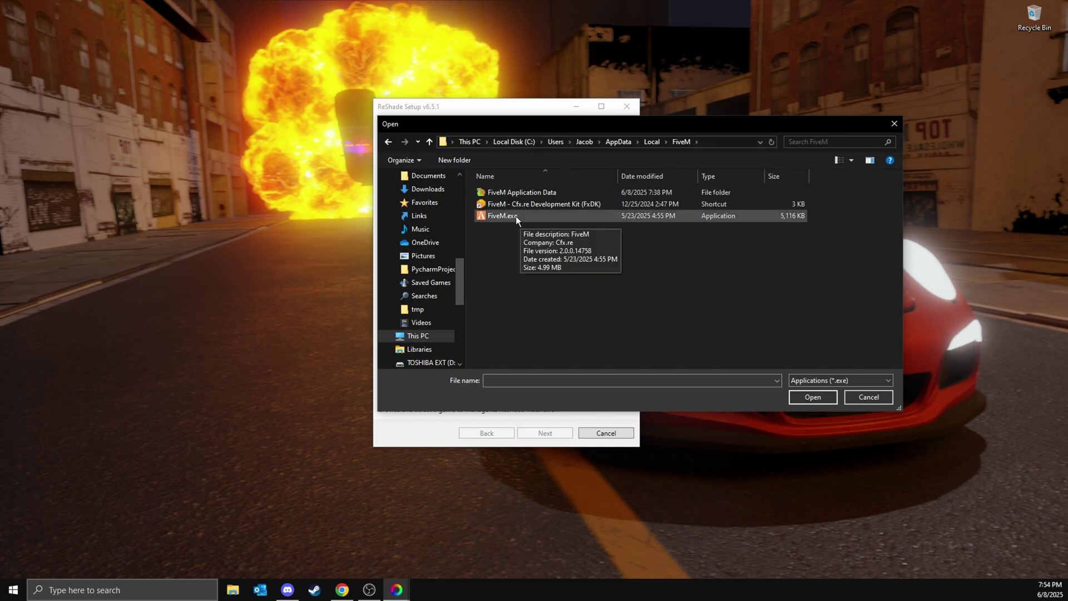
{"action": "left_click", "coordinate": [516, 216]}
{"action": "left_click", "coordinate": [810, 399]}
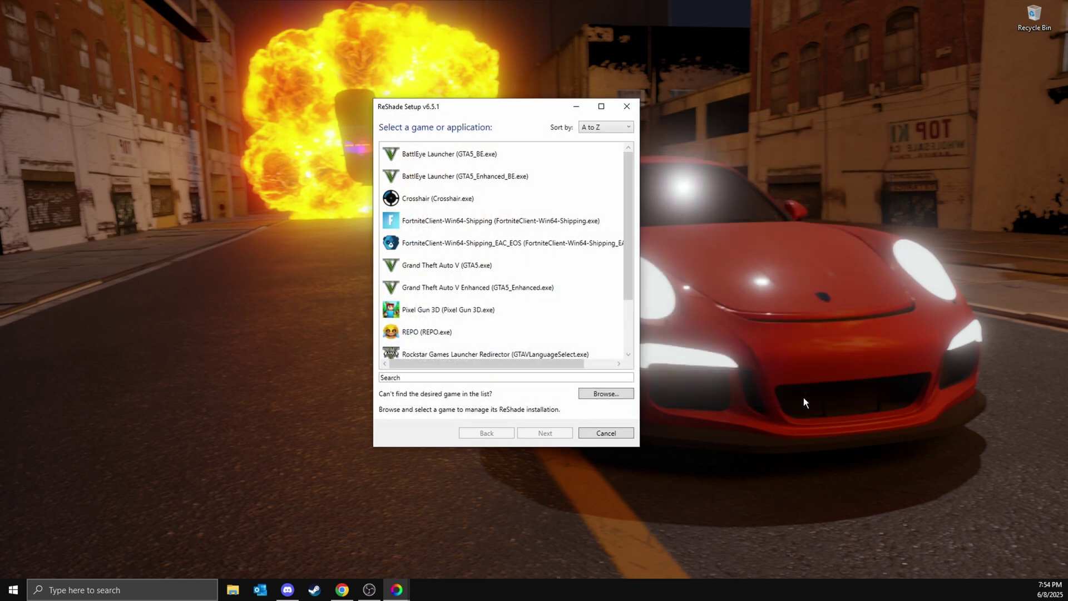
- Install ReShade with DirectX 10/11/12 and the default checked effect packages, then finish setup
{"action": "left_click", "coordinate": [553, 434]}
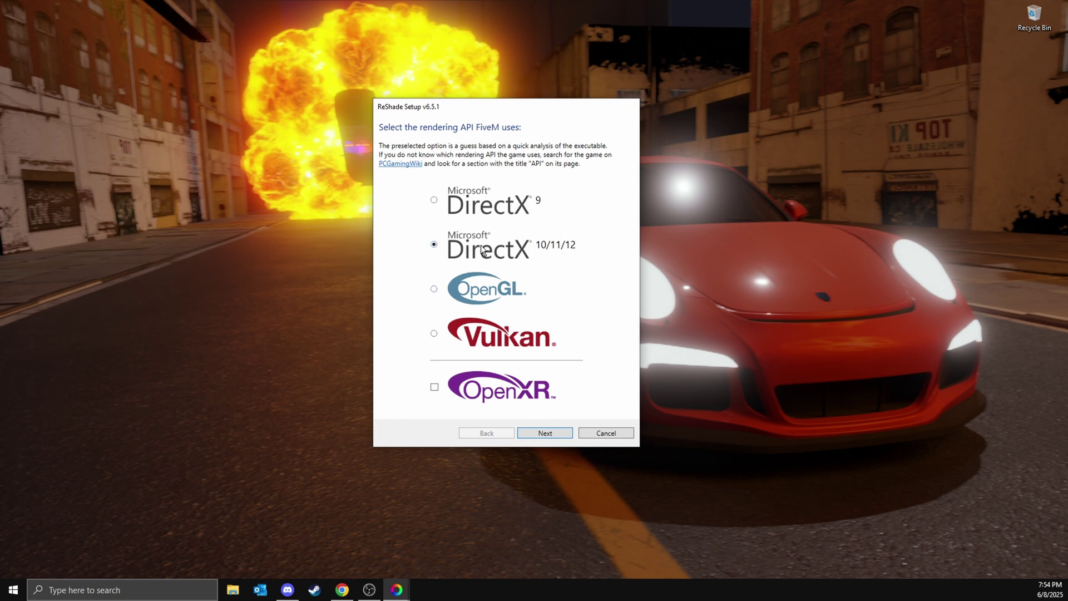
{"action": "left_click", "coordinate": [536, 431]}
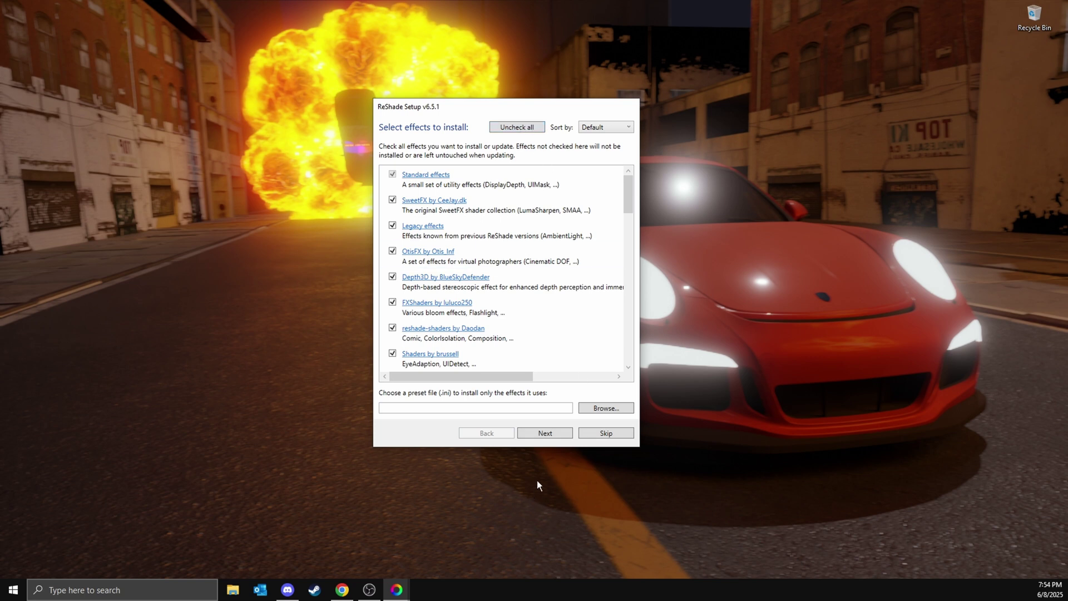
{"action": "left_click", "coordinate": [538, 435]}
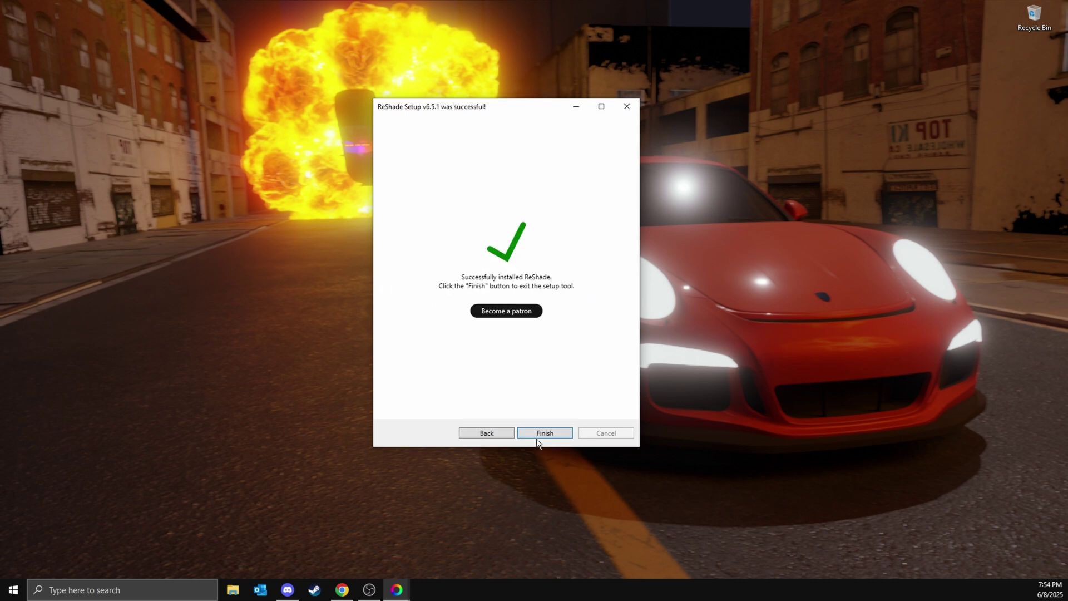
{"action": "left_click", "coordinate": [538, 435]}
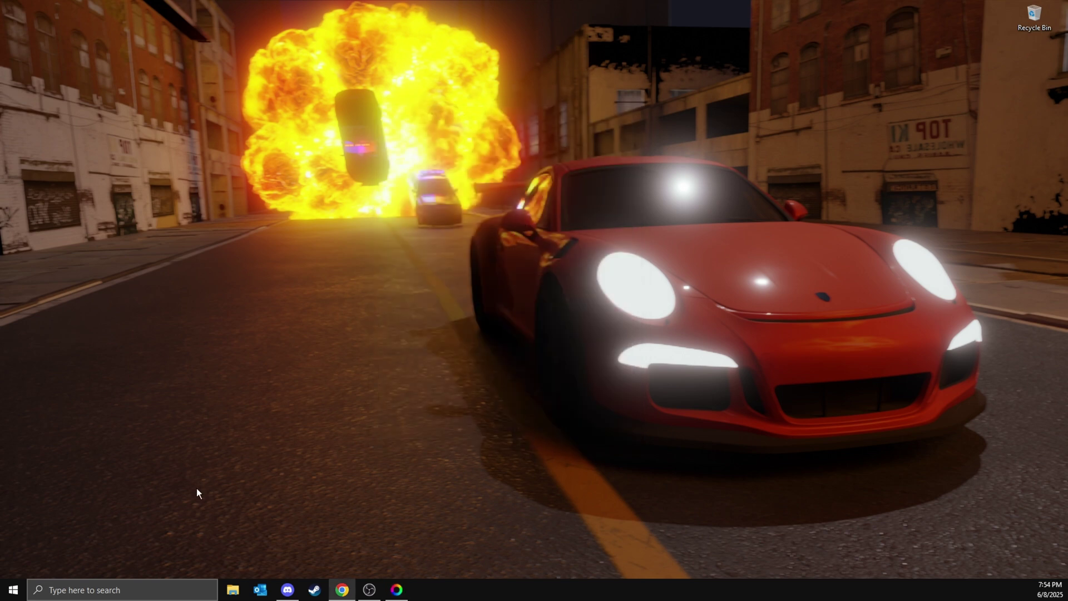
- Open FiveM's install folder from the Windows search result's file location
{"action": "key", "text": "super"}
{"action": "type", "text": "fiv"}
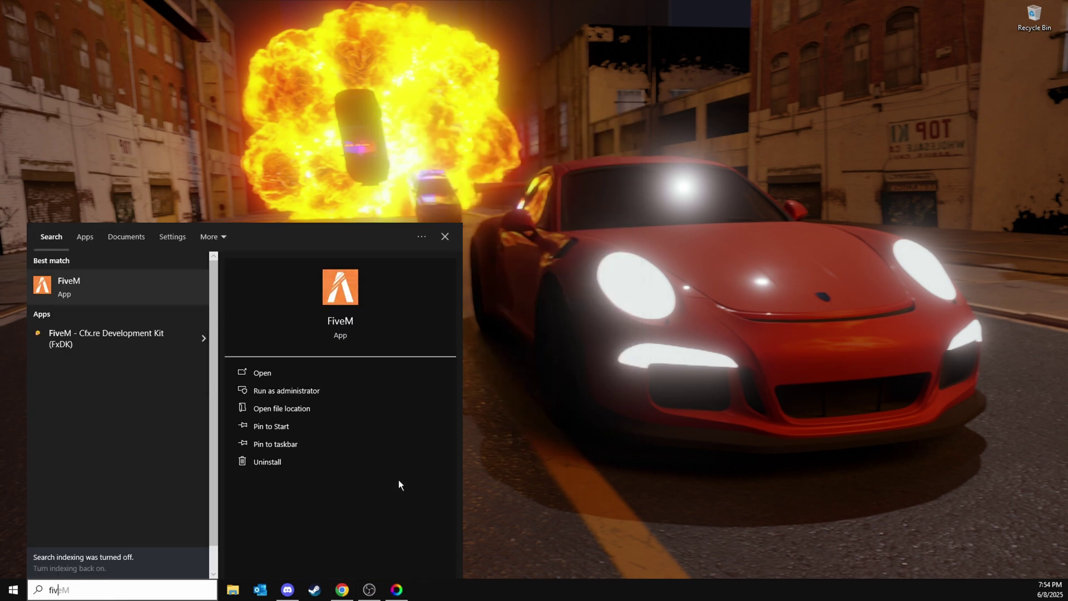
{"action": "type", "text": "eMem"}
{"action": "right_click", "coordinate": [111, 278]}
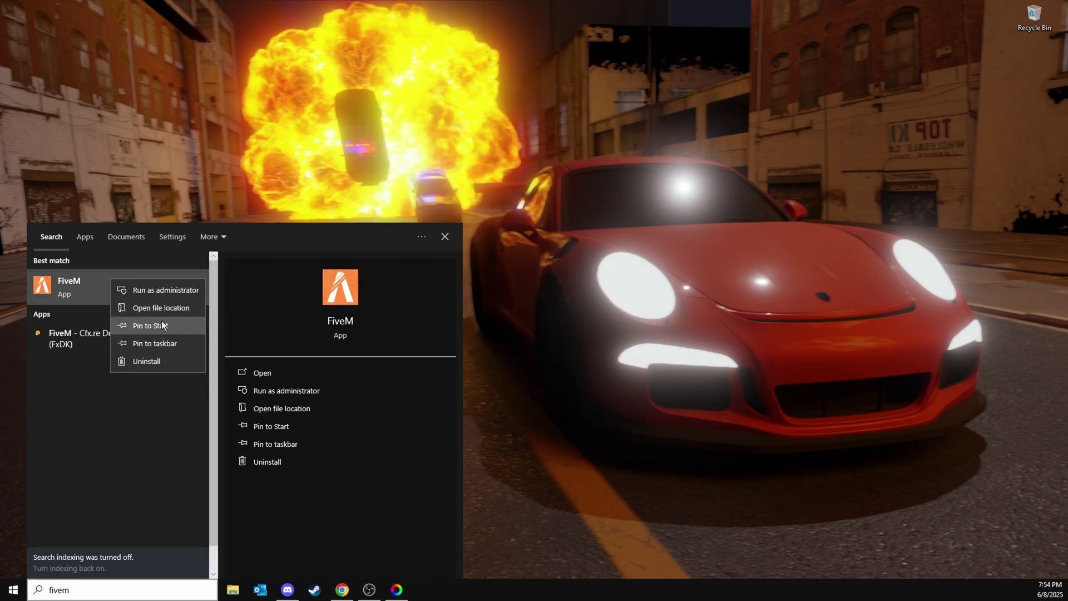
{"action": "left_click", "coordinate": [165, 324]}
{"action": "right_click", "coordinate": [274, 401]}
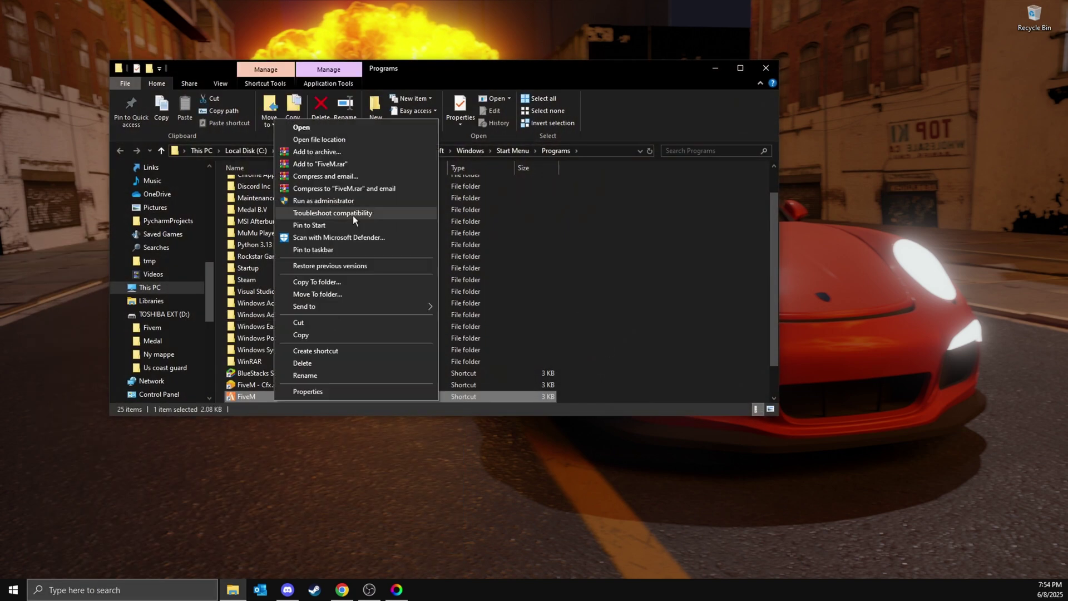
{"action": "left_click", "coordinate": [306, 140]}
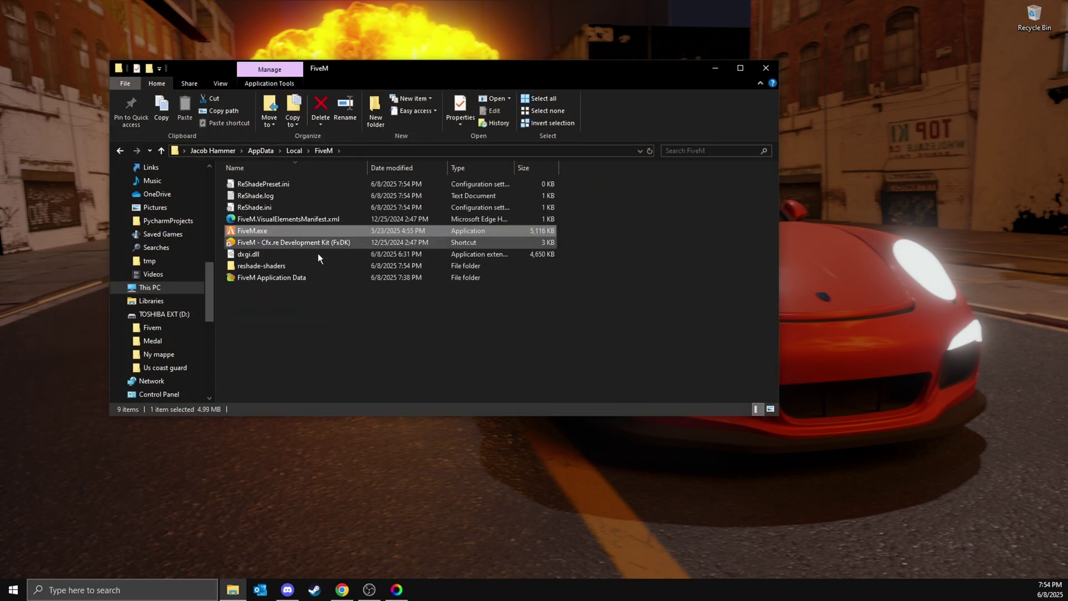
- Cut ReShade.ini, ReShade.log, ReShadePreset.ini, dxgi.dll and reshade-shaders, then enter FiveM Application Data
{"action": "left_click", "coordinate": [249, 206]}
{"action": "left_click_drag", "start_coordinate": [317, 276], "coordinate": [248, 252]}
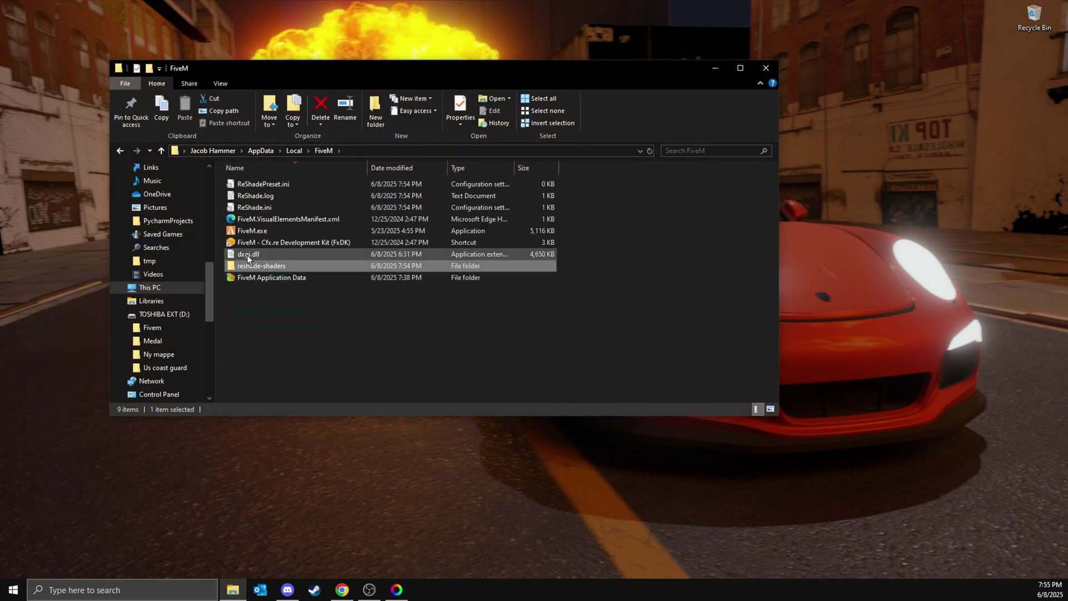
{"action": "left_click", "coordinate": [243, 186], "text": "ctrl"}
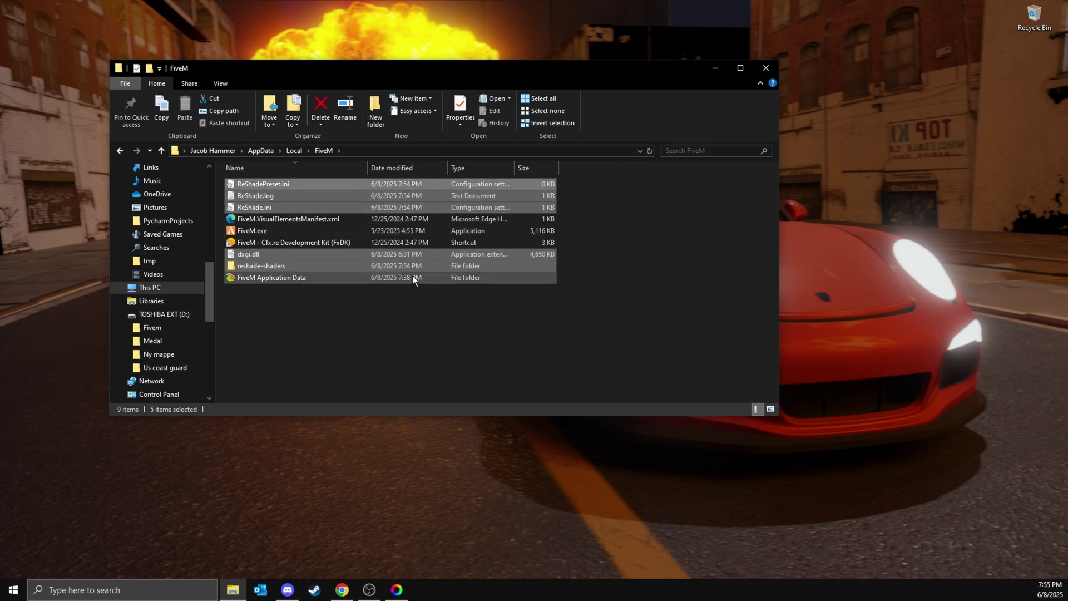
{"action": "left_click", "coordinate": [255, 207], "text": "ctrl"}
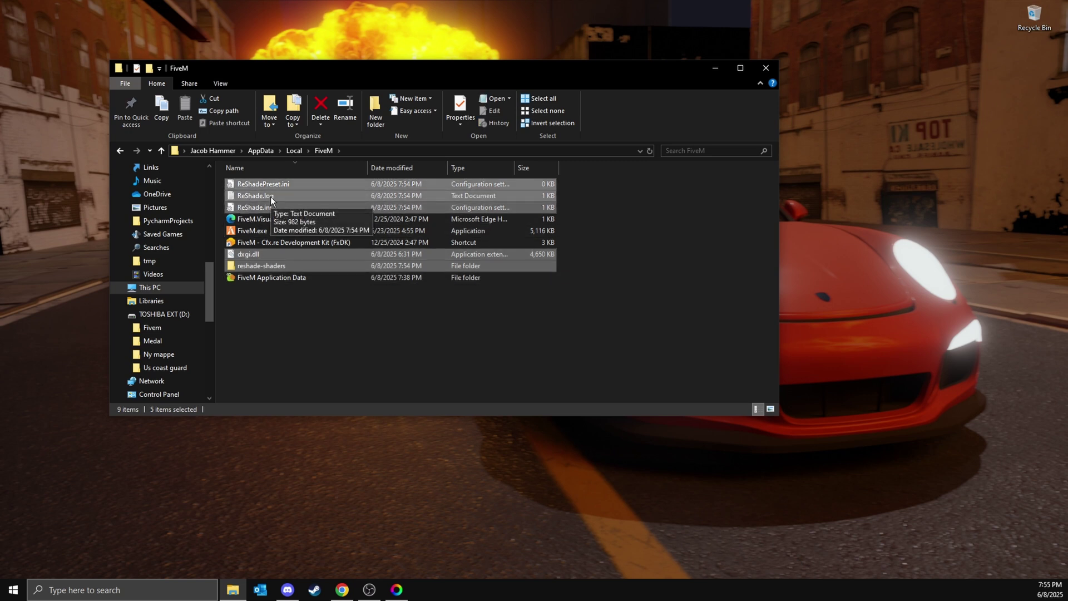
{"action": "right_click", "coordinate": [397, 193]}
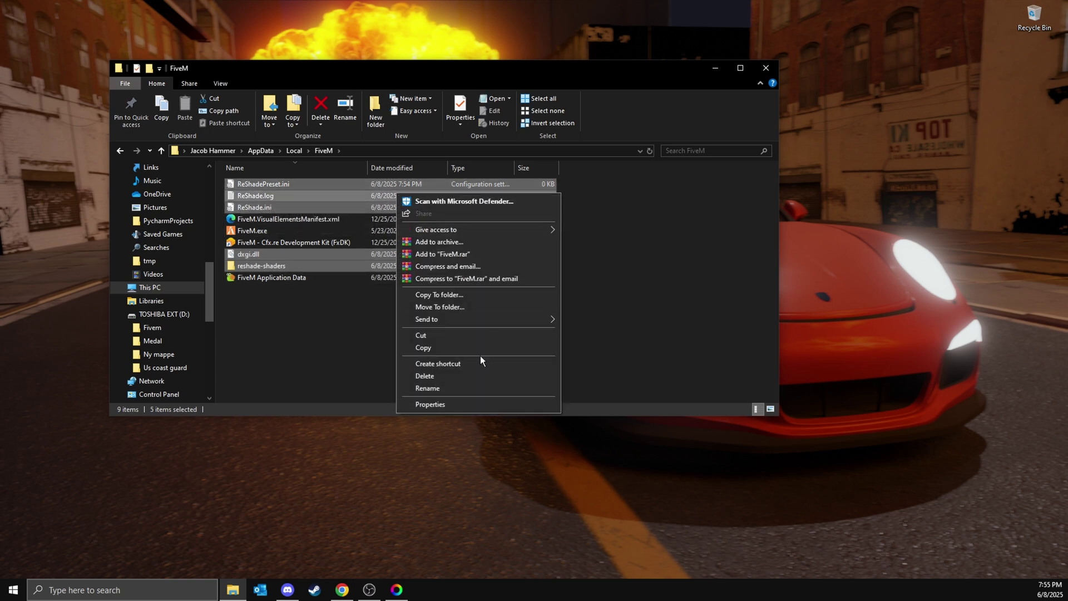
{"action": "left_click", "coordinate": [421, 337]}
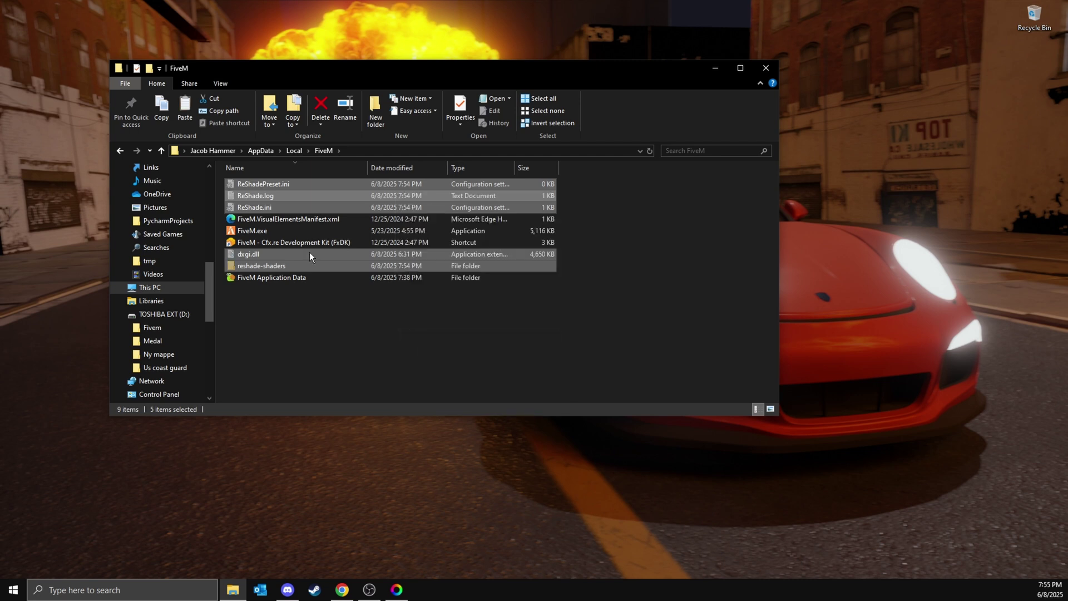
{"action": "double_click", "coordinate": [246, 277]}
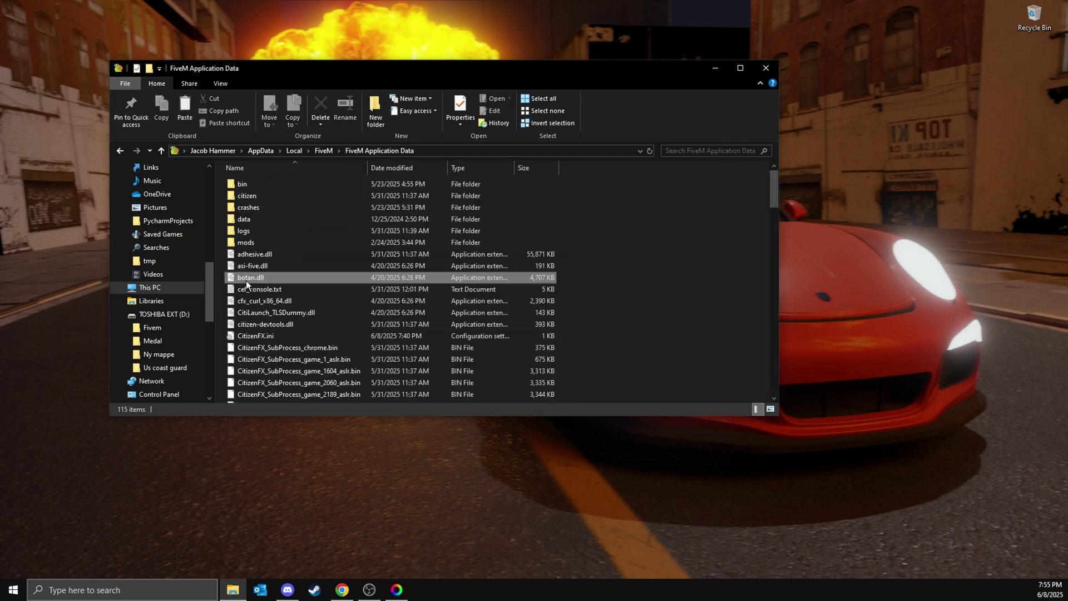
- Create a new folder named "plugins" in FiveM Application Data
{"action": "right_click", "coordinate": [672, 247]}
{"action": "mouse_move", "coordinate": [699, 382]}
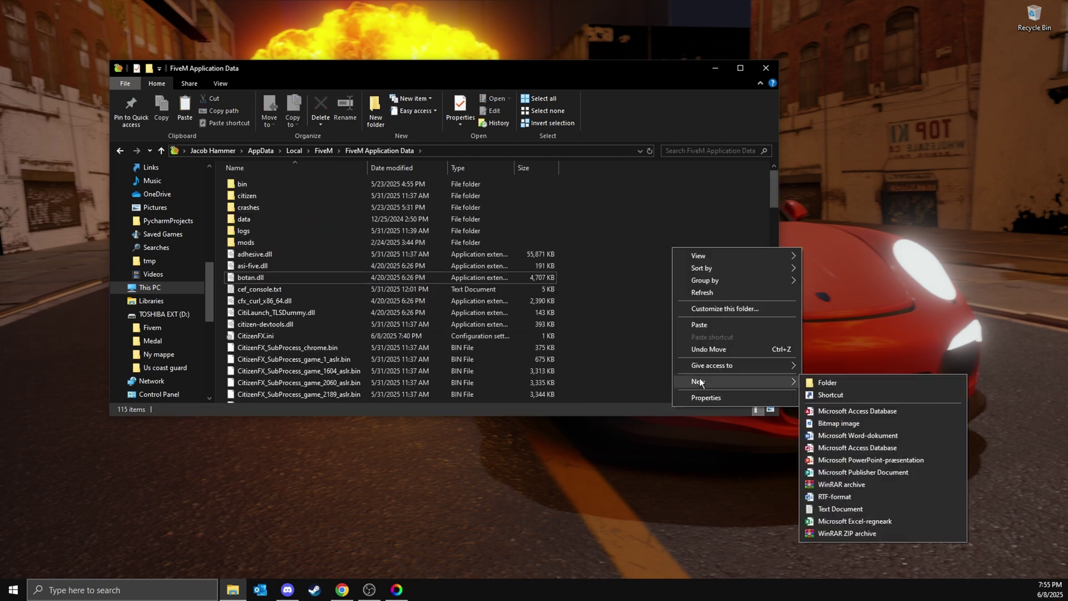
{"action": "left_click", "coordinate": [842, 378]}
{"action": "key", "text": "BackSpace"}
{"action": "type", "text": "plugins"}
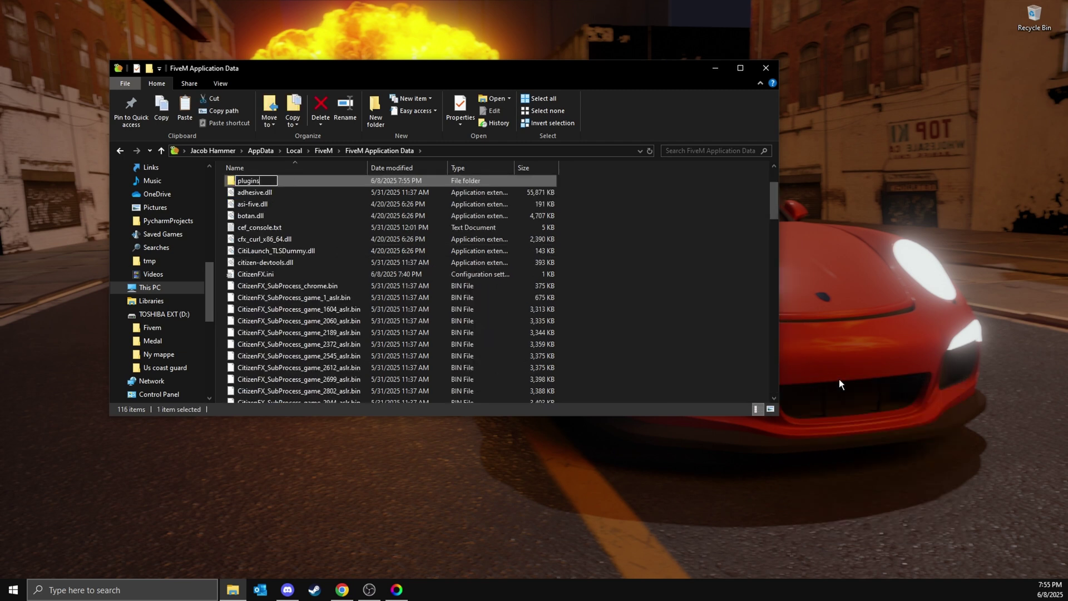
{"action": "key", "text": "Return"}
- Paste the five ReShade files into the plugins folder
{"action": "double_click", "coordinate": [248, 181]}
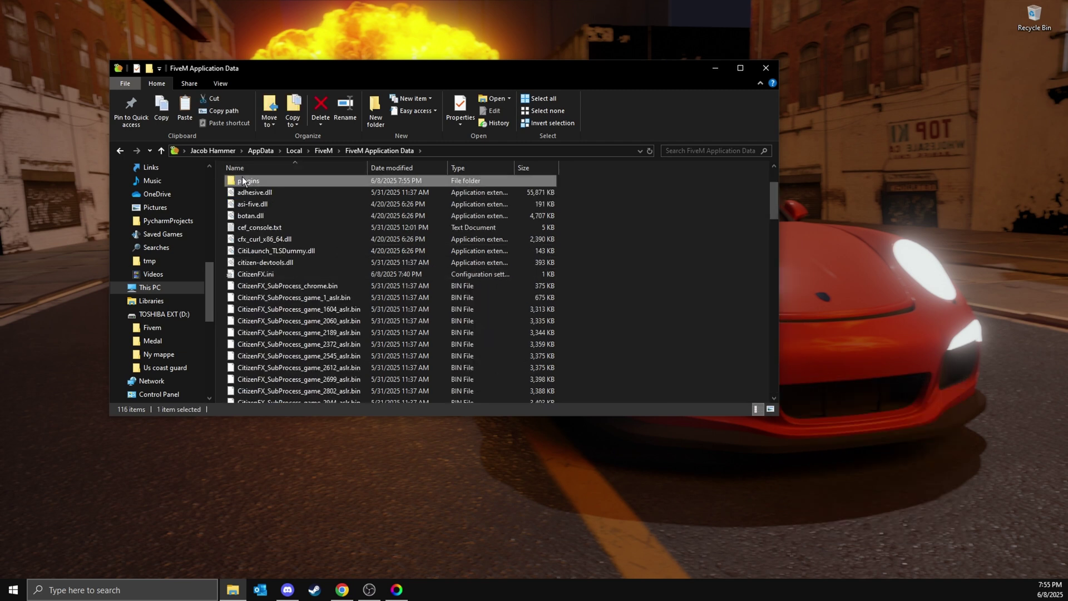
{"action": "right_click", "coordinate": [331, 263]}
{"action": "left_click", "coordinate": [356, 333]}
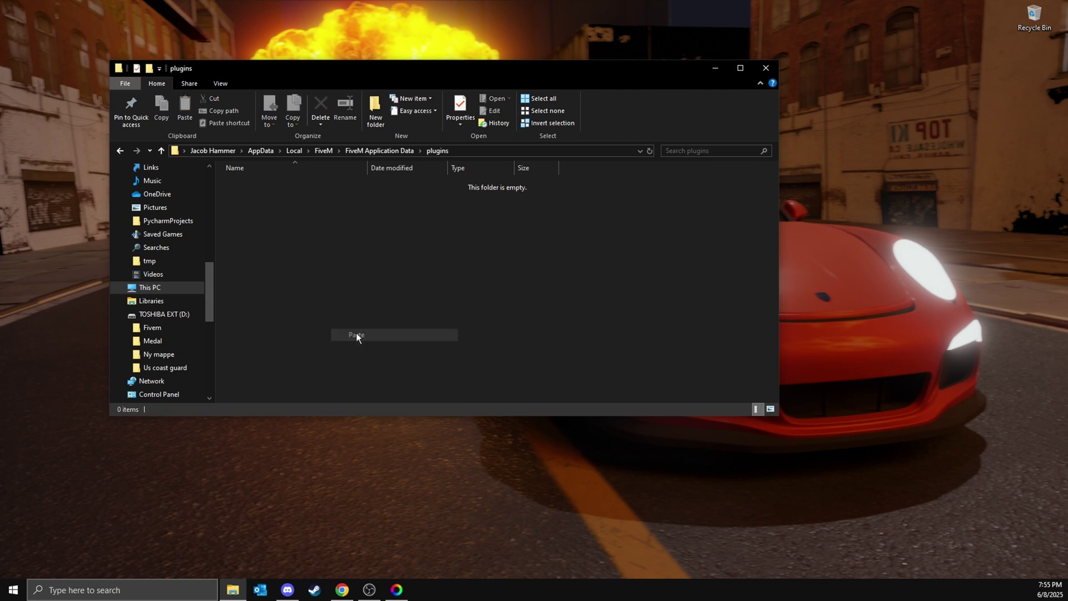
{"action": "left_click", "coordinate": [356, 332]}
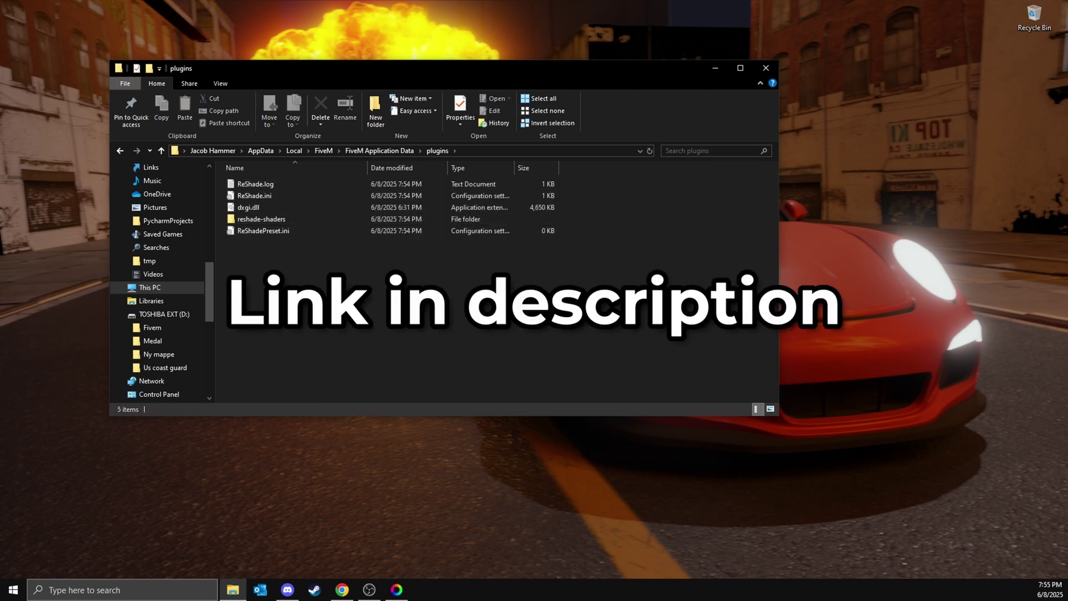
{"action": "key", "text": "alt+Tab"}
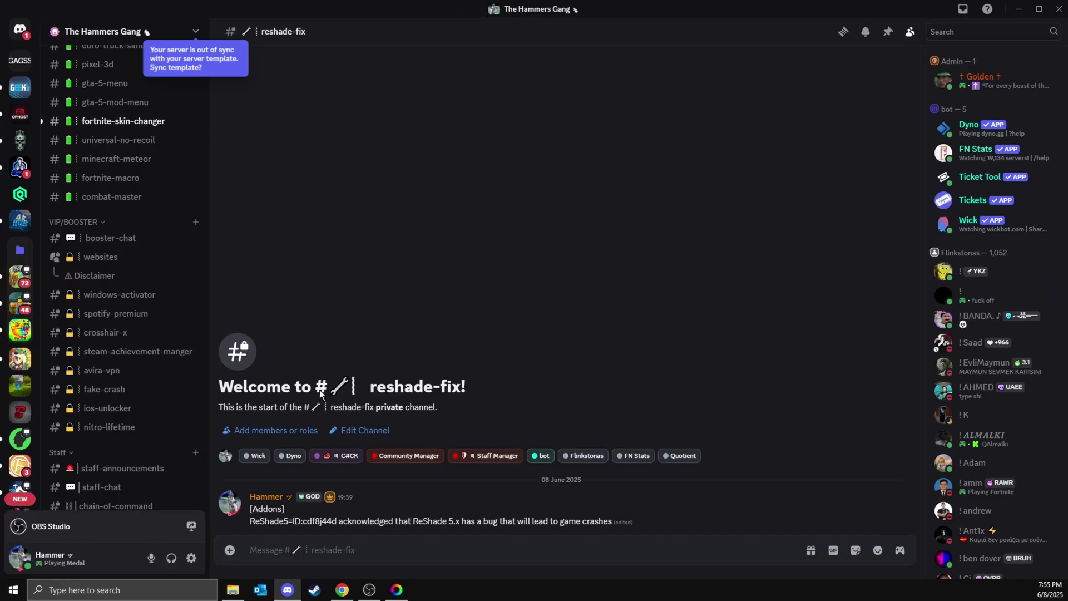
{"action": "mouse_move", "coordinate": [501, 510]}
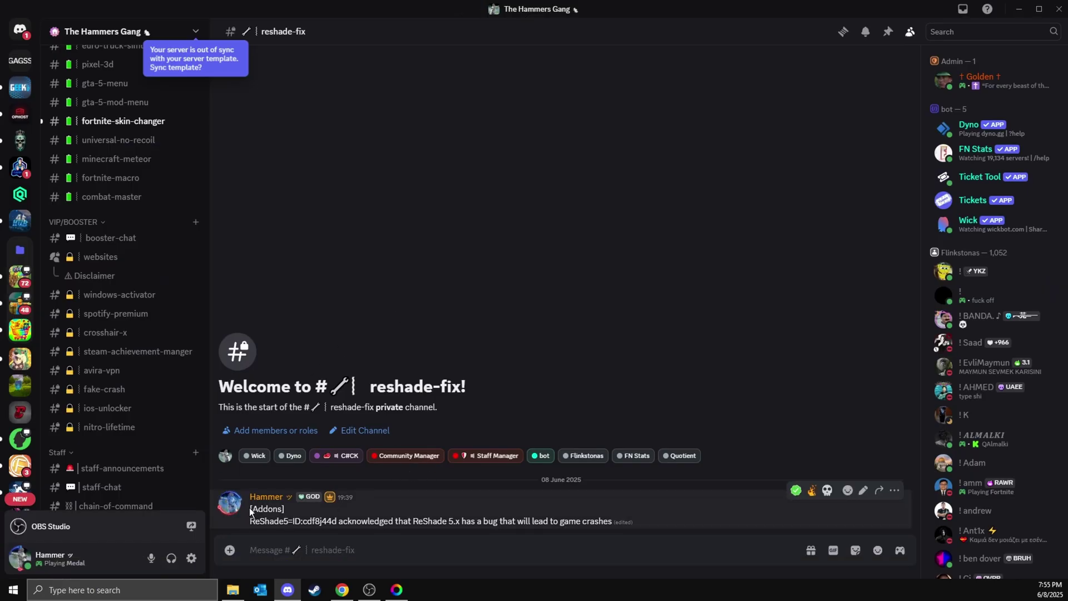
- Copy the [Addons] ReShade5 override message from #reshade-fix, then minimize Discord
{"action": "left_click_drag", "start_coordinate": [248, 507], "coordinate": [639, 527]}
{"action": "key", "text": "ctrl+c"}
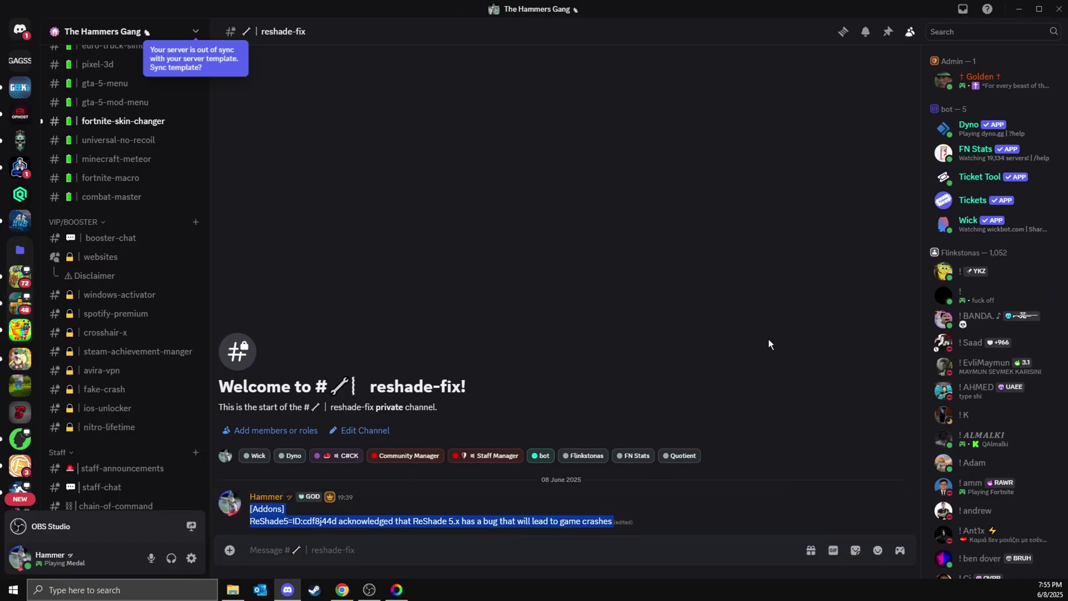
{"action": "left_click", "coordinate": [1019, 9]}
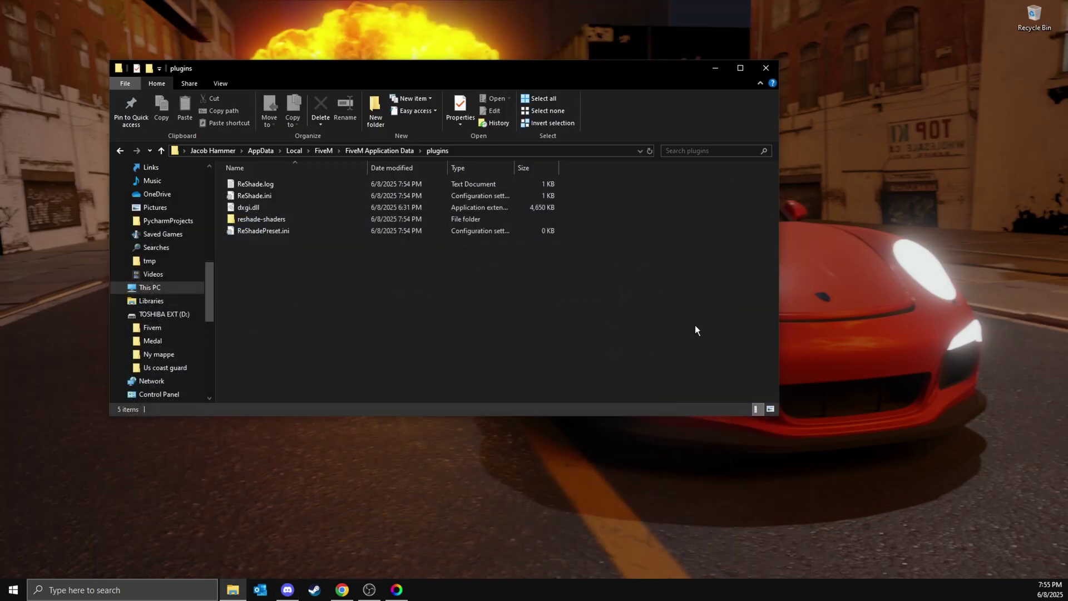
- Paste the [Addons] ReShade5 override into a new desktop New Text Document.txt
{"action": "left_click", "coordinate": [766, 68]}
{"action": "right_click", "coordinate": [418, 204]}
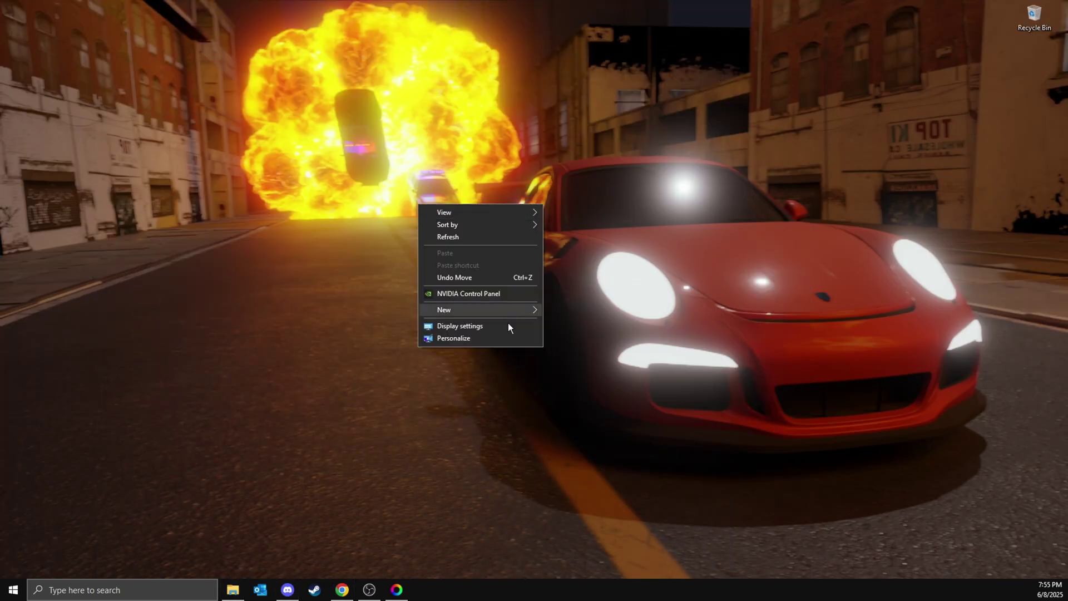
{"action": "mouse_move", "coordinate": [480, 310]}
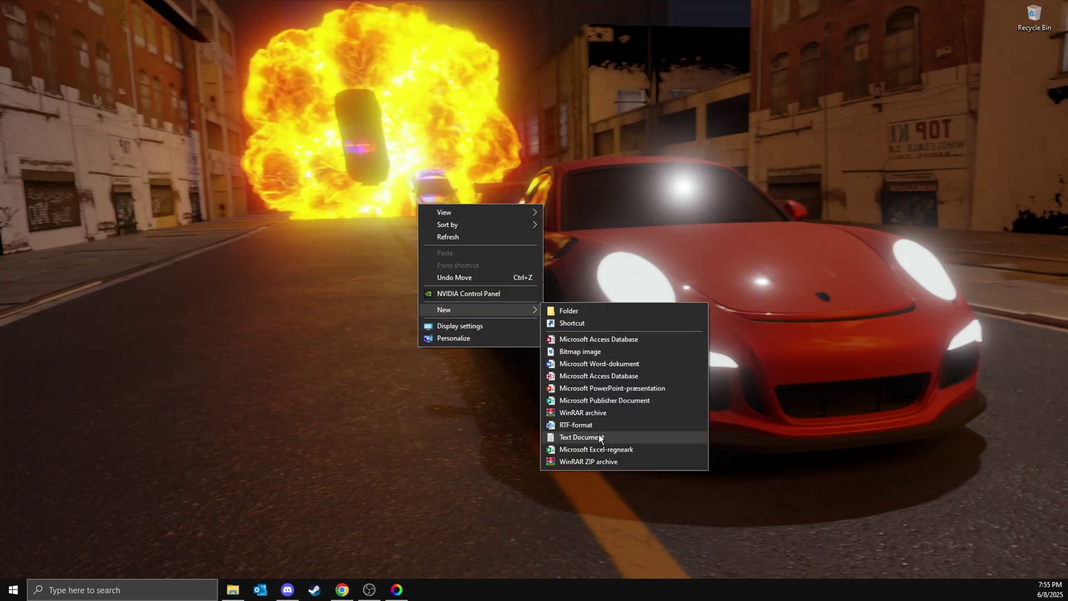
{"action": "left_click", "coordinate": [596, 438]}
{"action": "left_click", "coordinate": [491, 252]}
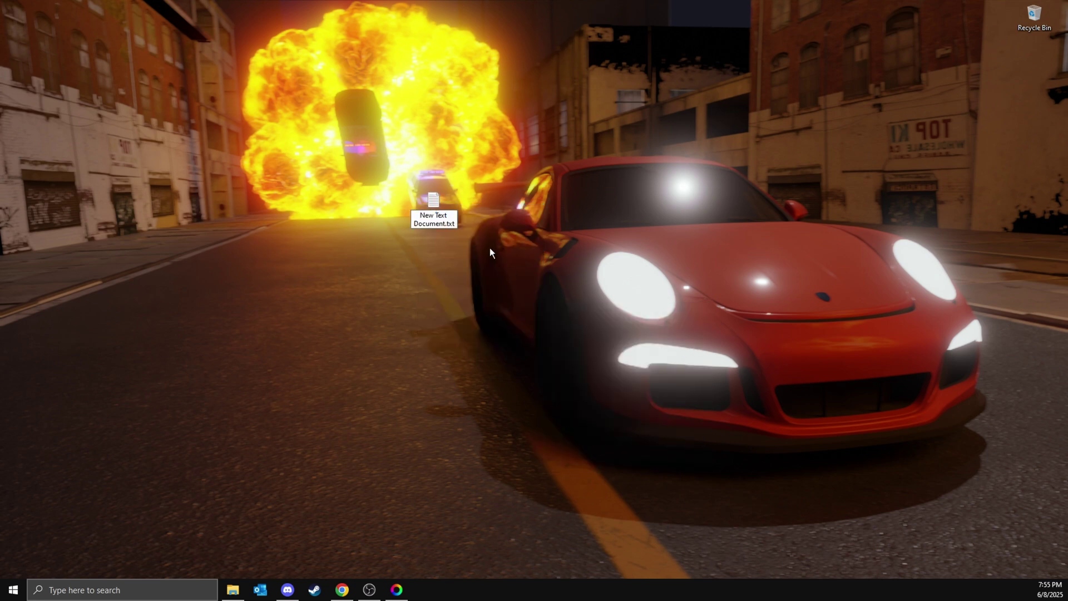
{"action": "double_click", "coordinate": [428, 199]}
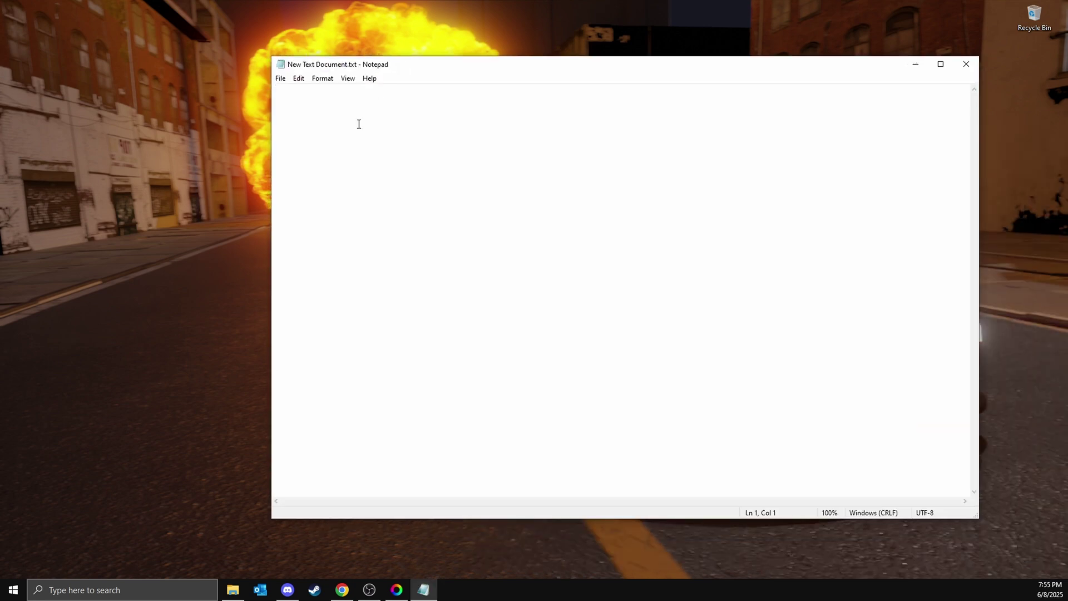
{"action": "key", "text": "ctrl+v"}
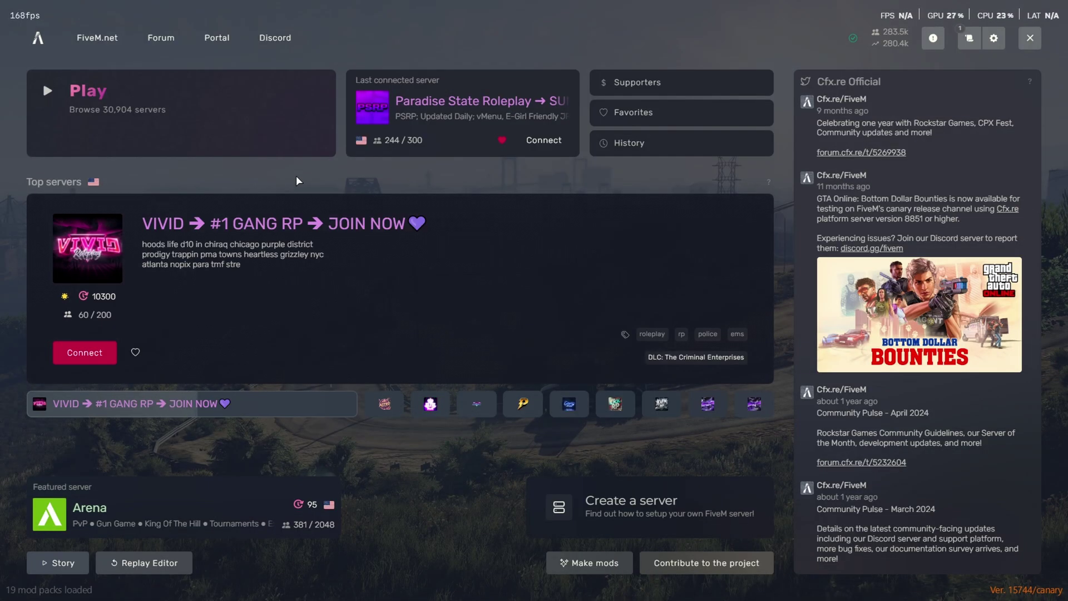
- Open FiveM's F8 console and select the ReShade override ID cda9d44d
{"action": "key", "text": "F8"}
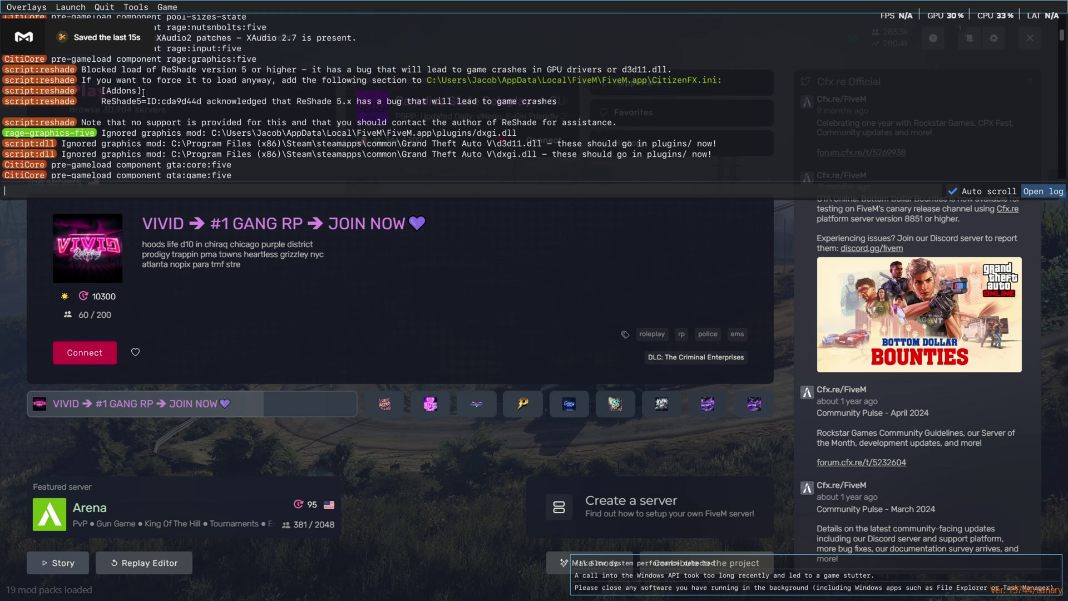
{"action": "double_click", "coordinate": [178, 102]}
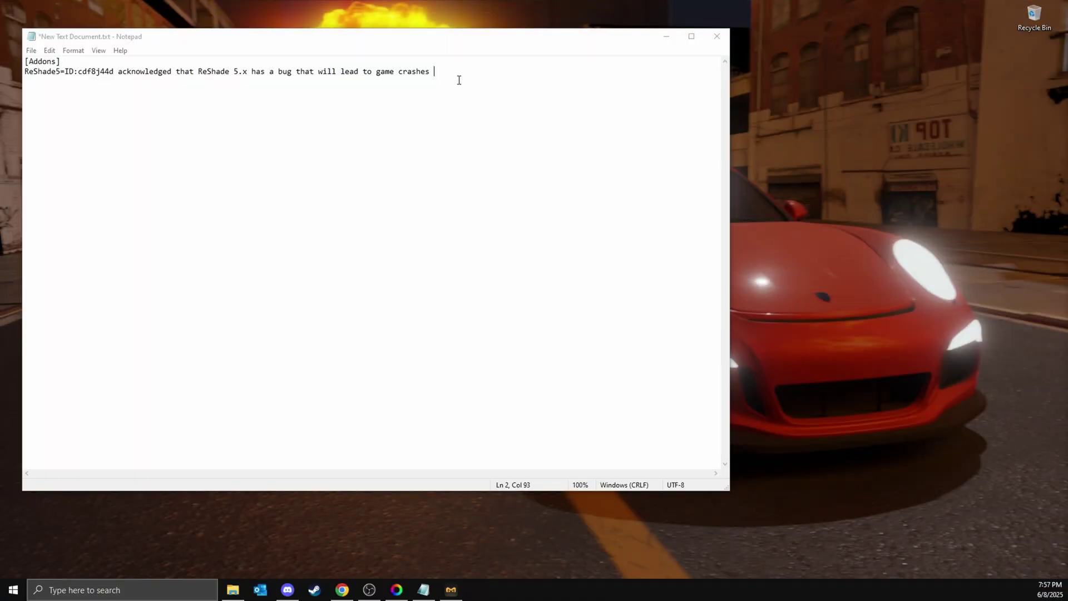
- Replace the old ID cdf8j44d with cda9d44d in the Notepad note
{"action": "left_click", "coordinate": [458, 80]}
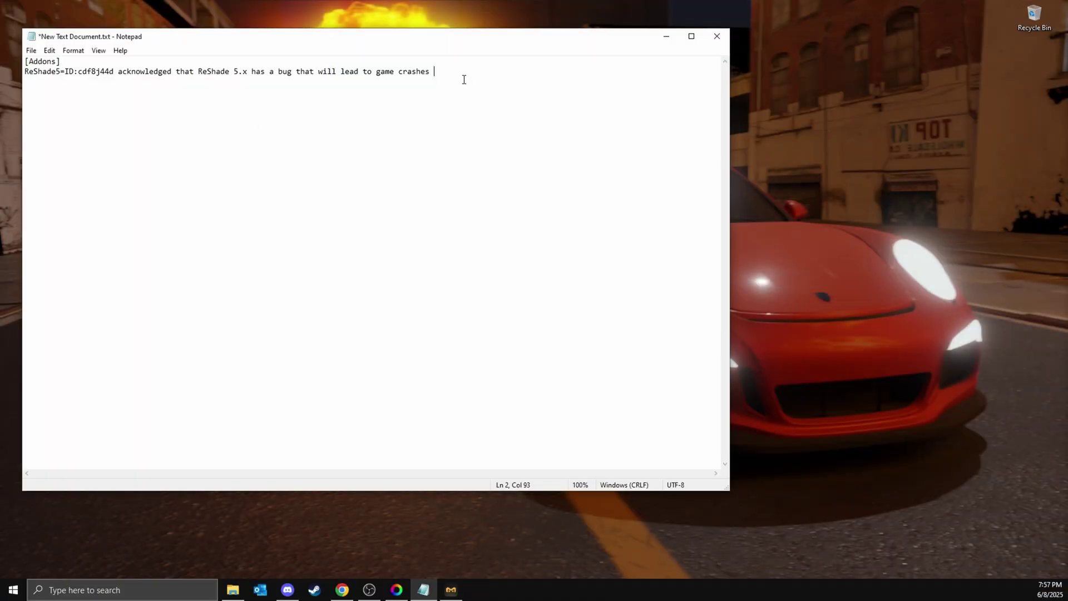
{"action": "double_click", "coordinate": [88, 74]}
{"action": "left_click", "coordinate": [131, 73]}
{"action": "left_click_drag", "start_coordinate": [114, 73], "coordinate": [79, 75]}
{"action": "key", "text": "ctrl+v"}
- Select both note lines, then close Notepad and answer the save prompt
{"action": "left_click_drag", "start_coordinate": [496, 92], "coordinate": [5, 31]}
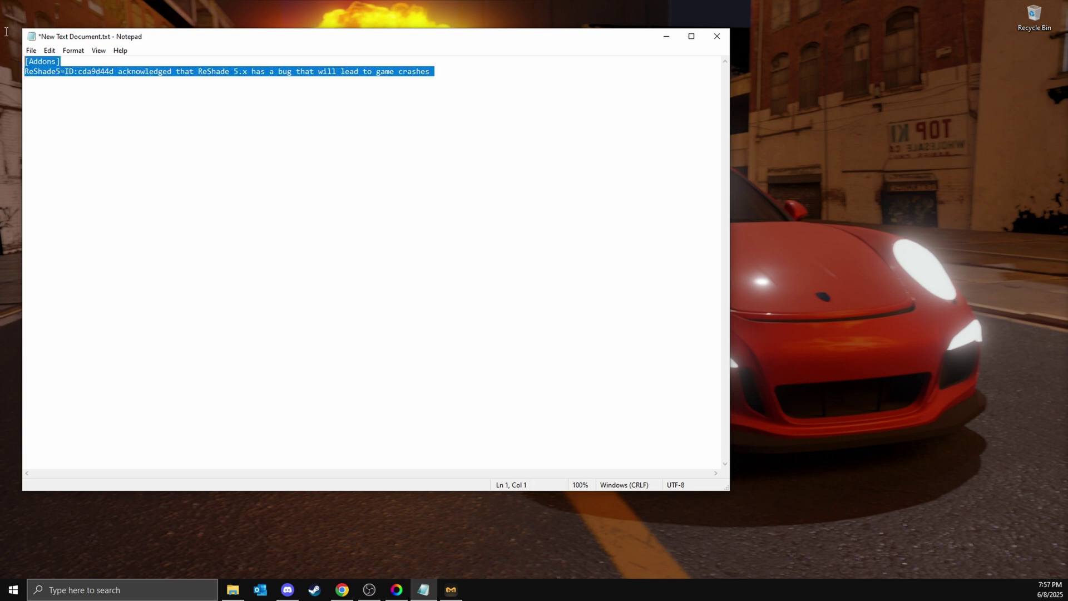
{"action": "left_click", "coordinate": [717, 37]}
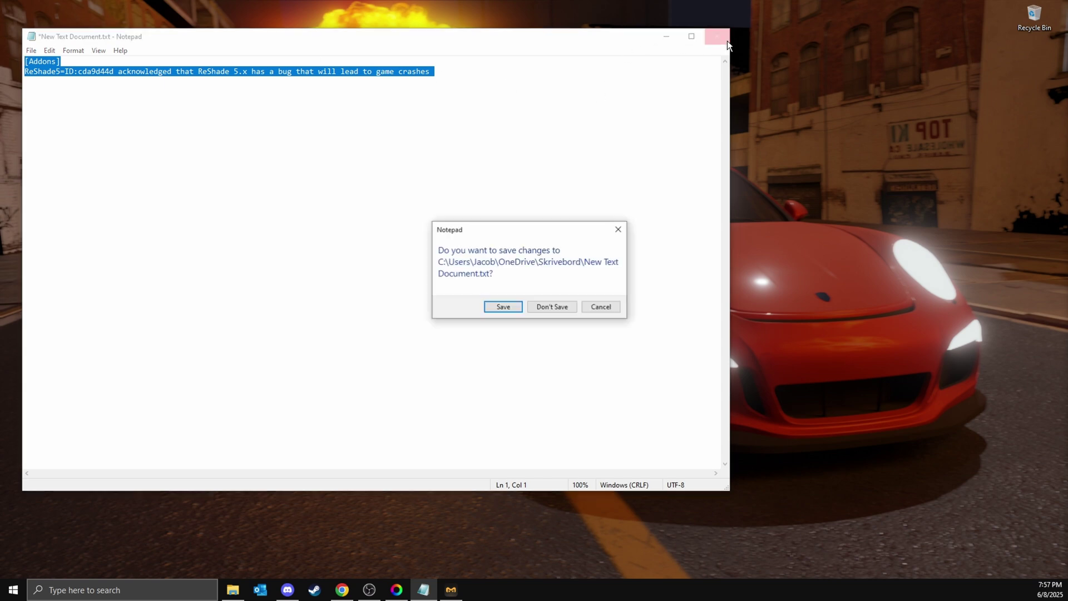
{"action": "left_click", "coordinate": [551, 308]}
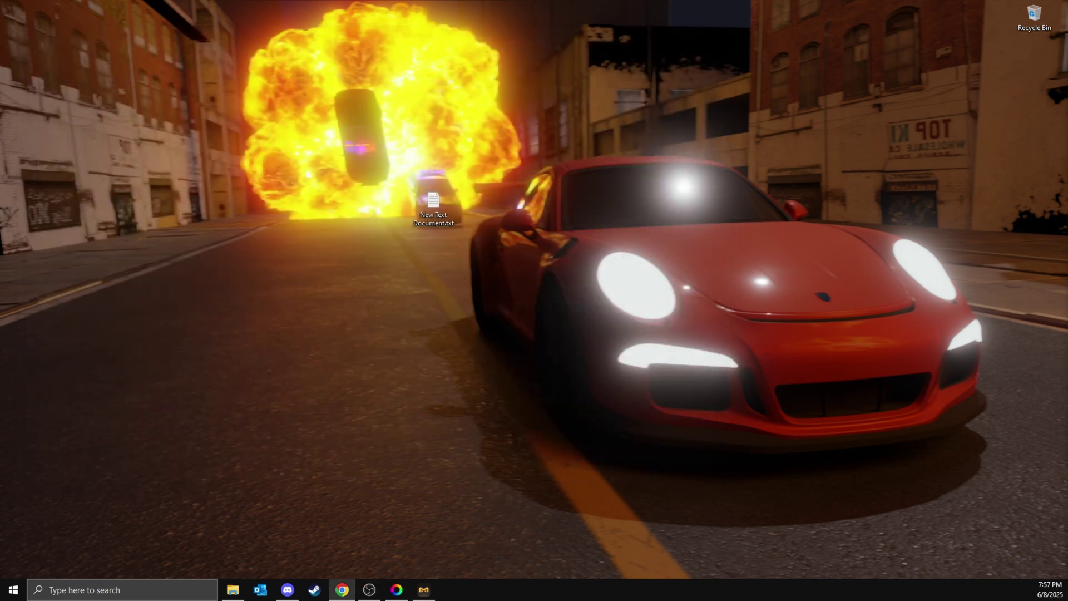
- Open CitizenFX.ini from FiveM Application Data and paste the [Addons] ReShade5 lines at the end
{"action": "left_click", "coordinate": [232, 590]}
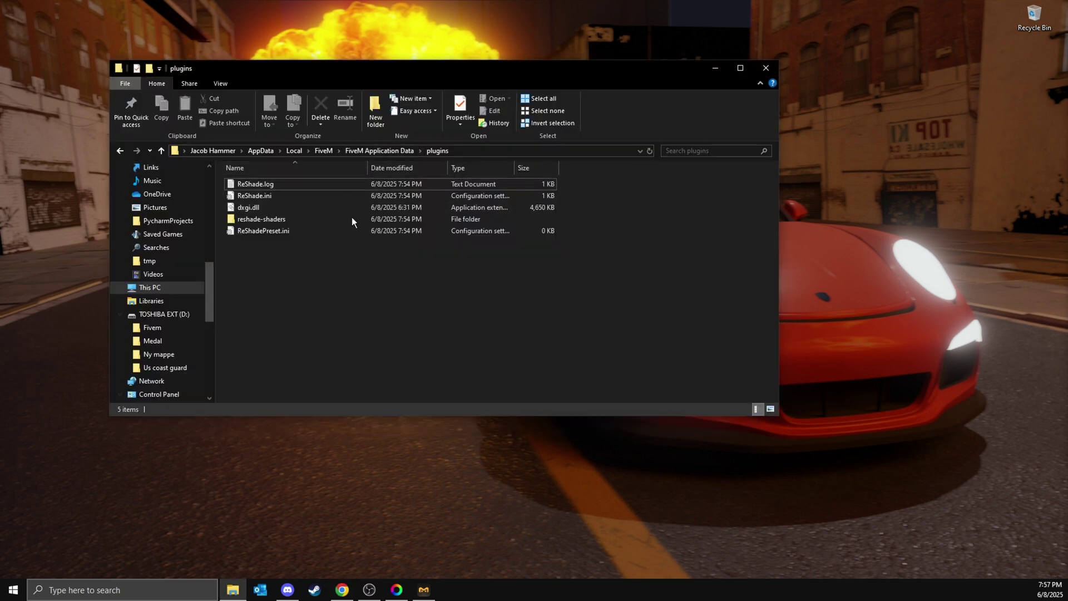
{"action": "left_click", "coordinate": [380, 150]}
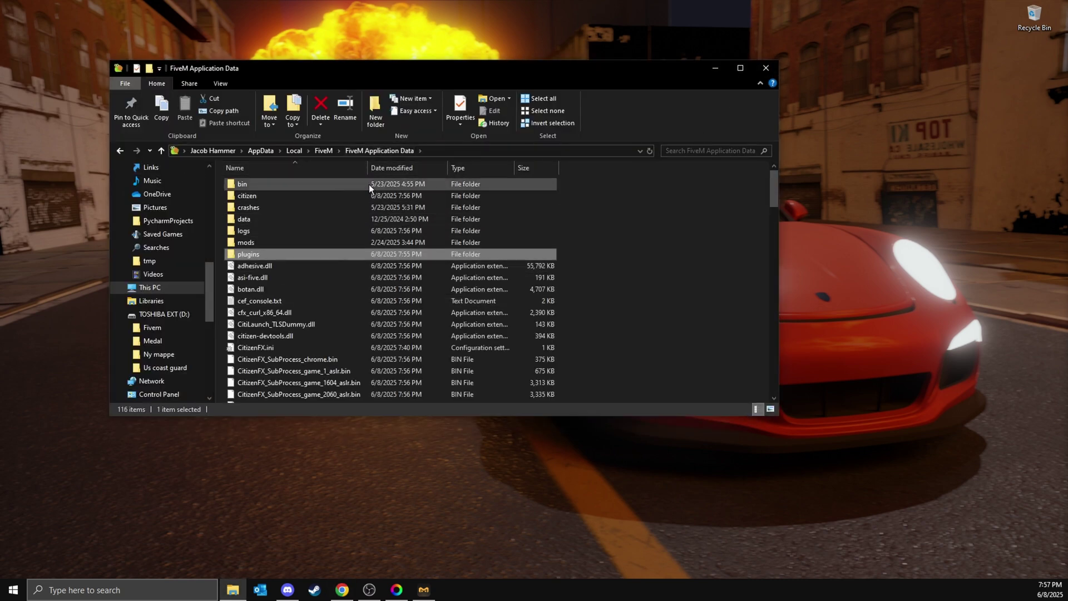
{"action": "scroll", "coordinate": [383, 274], "scroll_direction": "down", "scroll_amount": 5}
{"action": "scroll", "coordinate": [384, 275], "scroll_direction": "up", "scroll_amount": 5}
{"action": "scroll", "coordinate": [357, 285], "scroll_direction": "down", "scroll_amount": 2}
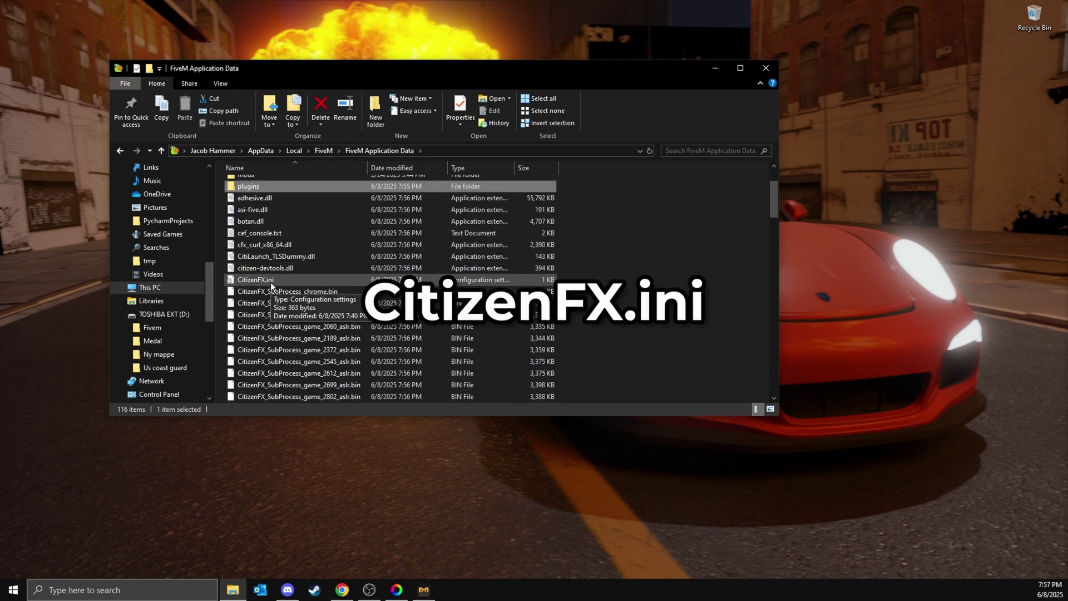
{"action": "double_click", "coordinate": [271, 282]}
{"action": "left_click", "coordinate": [165, 122]}
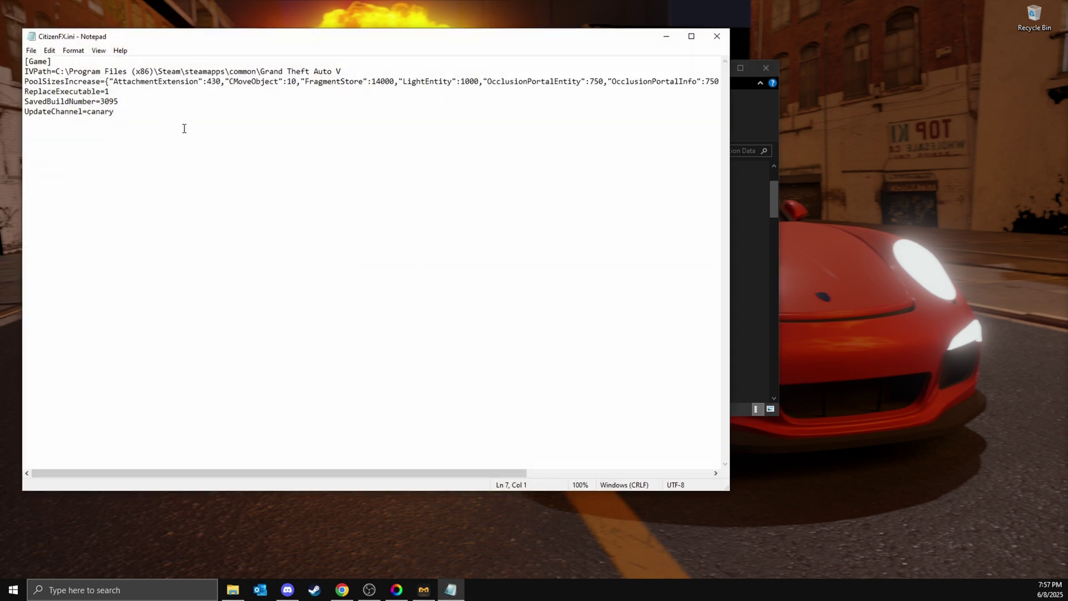
{"action": "key", "text": "ctrl+v"}
- Save CitizenFX.ini, then close Notepad and the FiveM Application Data folder
{"action": "left_click_drag", "start_coordinate": [417, 161], "coordinate": [25, 82]}
{"action": "left_click", "coordinate": [180, 122]}
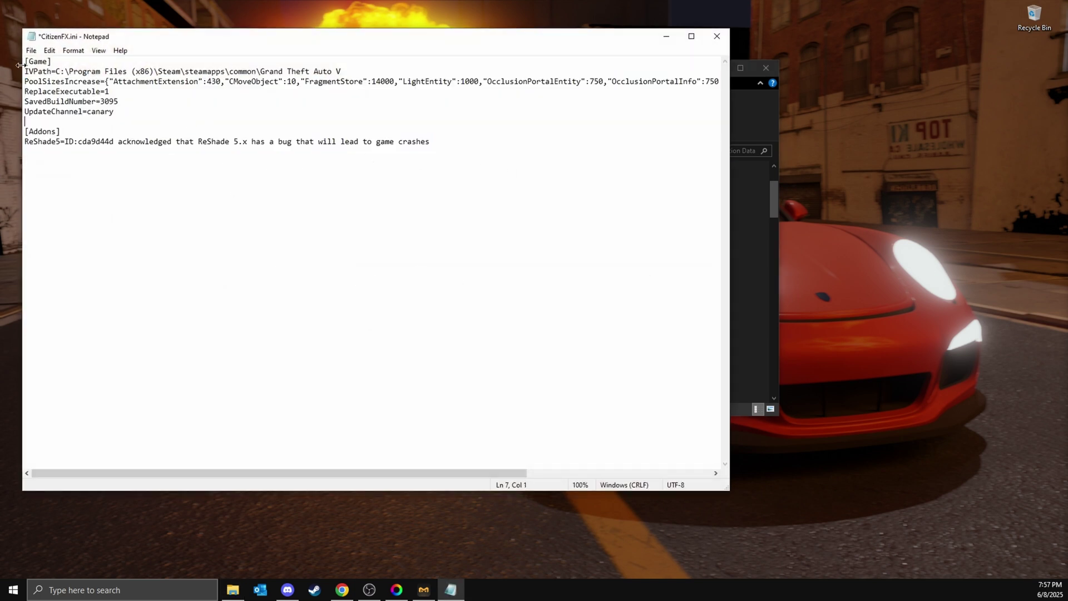
{"action": "left_click", "coordinate": [31, 51]}
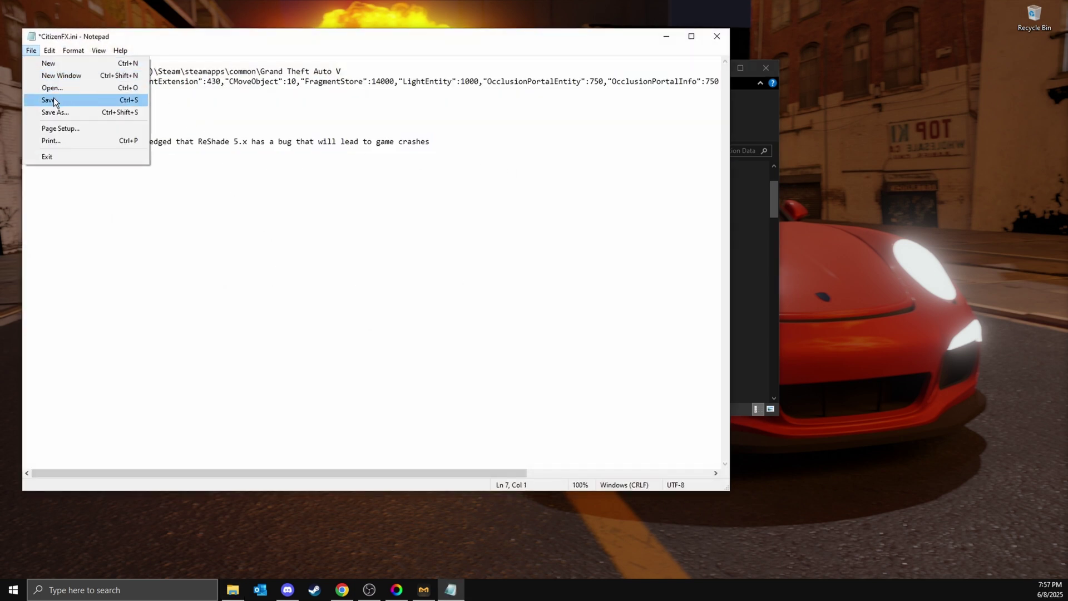
{"action": "left_click", "coordinate": [48, 100]}
{"action": "left_click", "coordinate": [714, 40]}
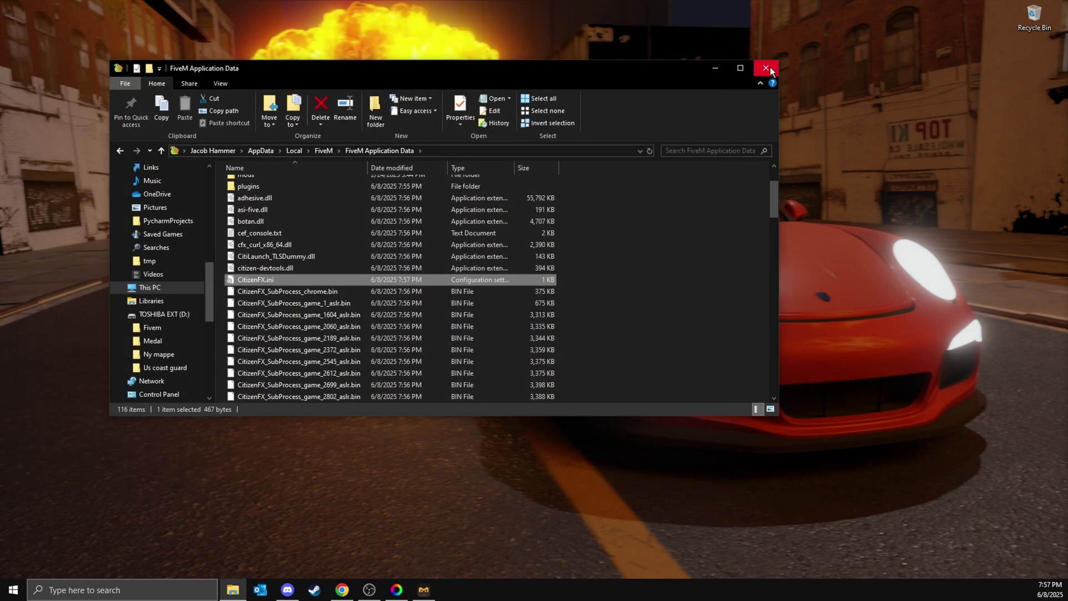
{"action": "left_click", "coordinate": [766, 67]}
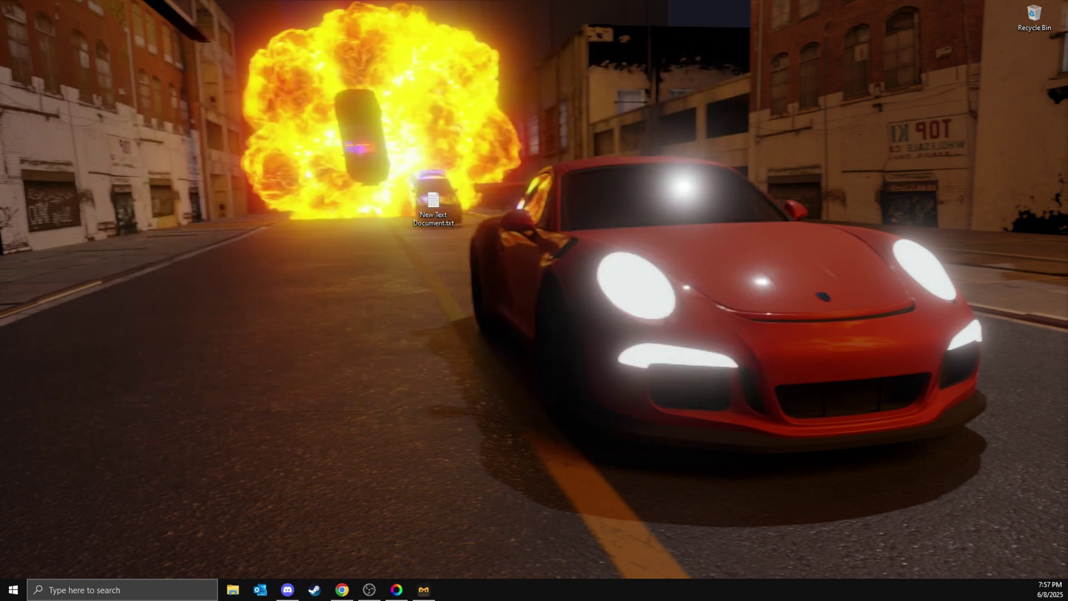
- Download LA-Ray NonRT.ini (36 KB) from Discord's reshade-preset channel
{"action": "key", "text": "alt+Tab"}
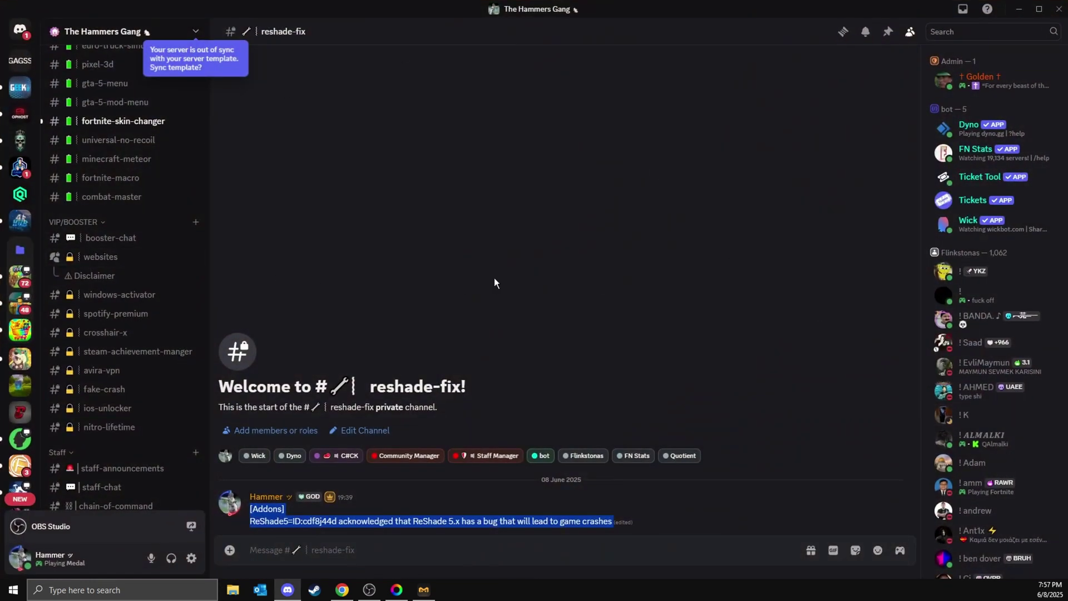
{"action": "scroll", "coordinate": [145, 240], "scroll_direction": "up", "scroll_amount": 3}
{"action": "scroll", "coordinate": [145, 241], "scroll_direction": "up", "scroll_amount": 5}
{"action": "scroll", "coordinate": [145, 240], "scroll_direction": "up", "scroll_amount": 4}
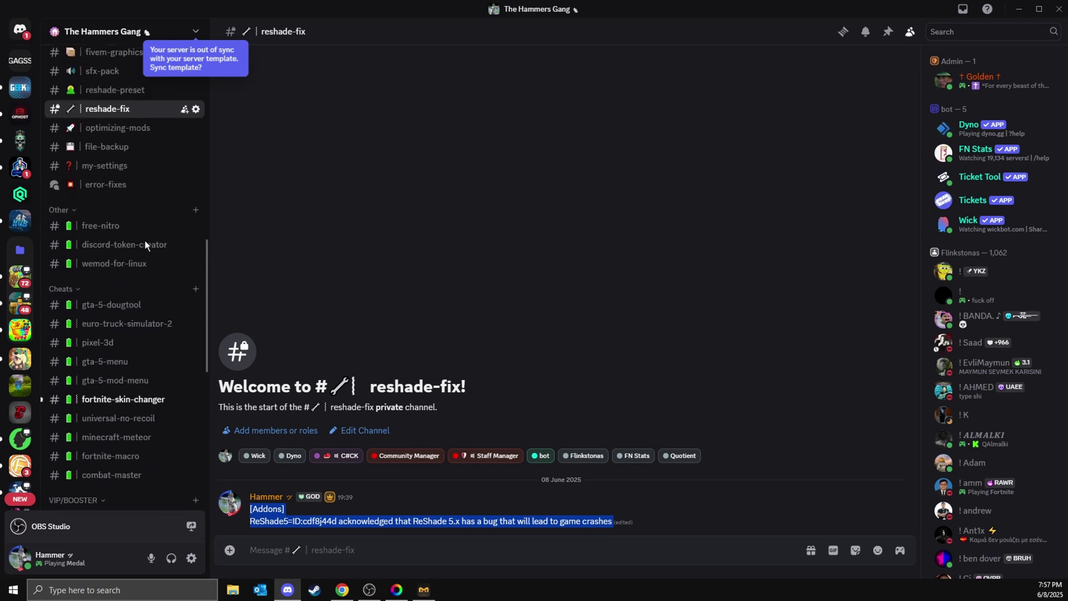
{"action": "scroll", "coordinate": [145, 240], "scroll_direction": "up", "scroll_amount": 3}
{"action": "left_click", "coordinate": [115, 221]}
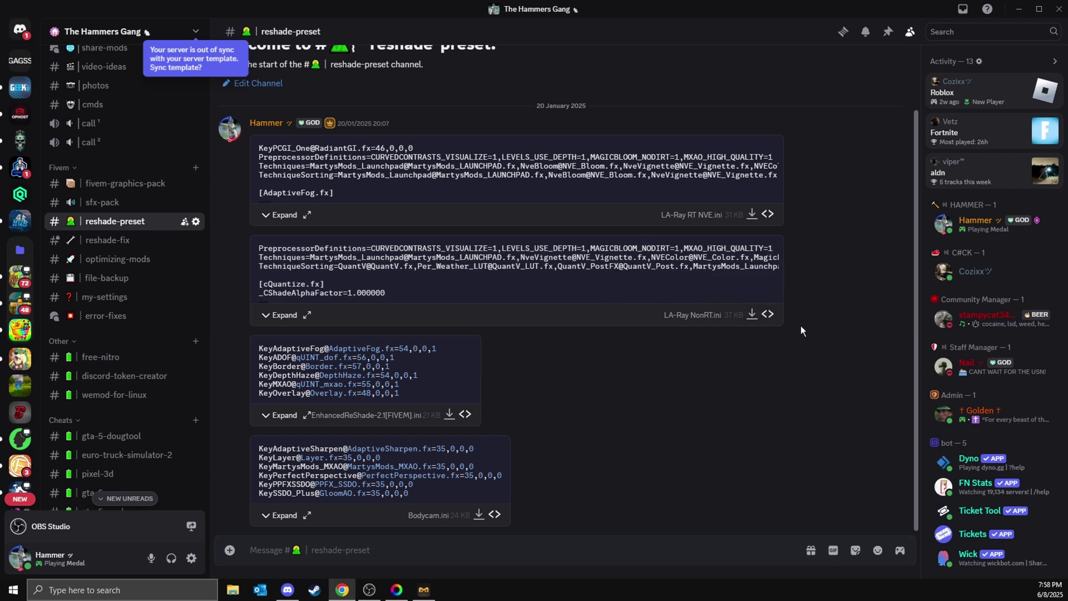
{"action": "left_click", "coordinate": [752, 314]}
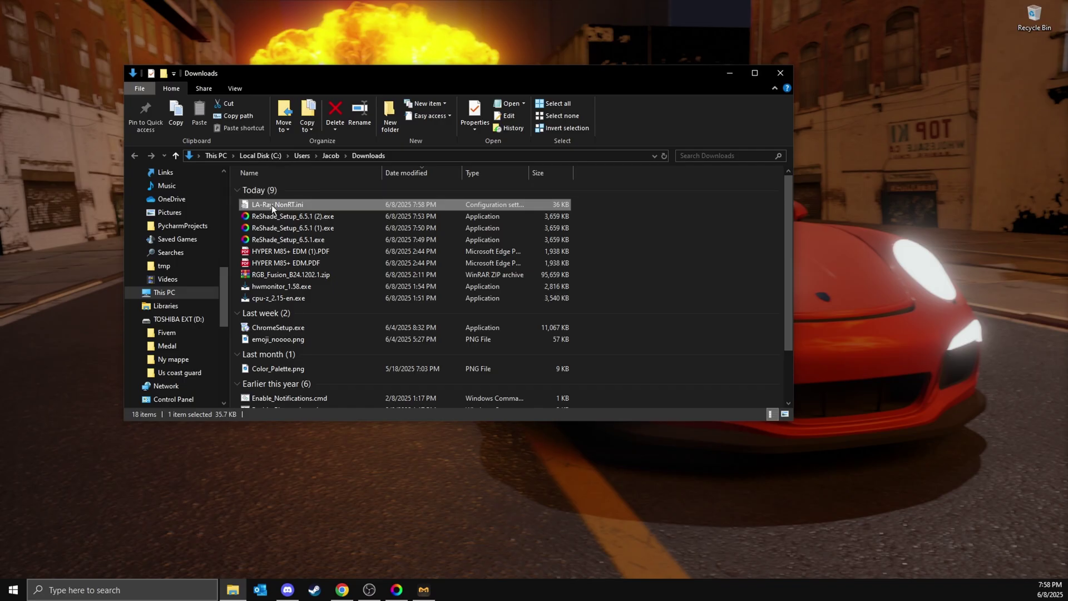
- Create a new desktop folder named Prests and open it
{"action": "left_click_drag", "start_coordinate": [292, 77], "coordinate": [1064, 126]}
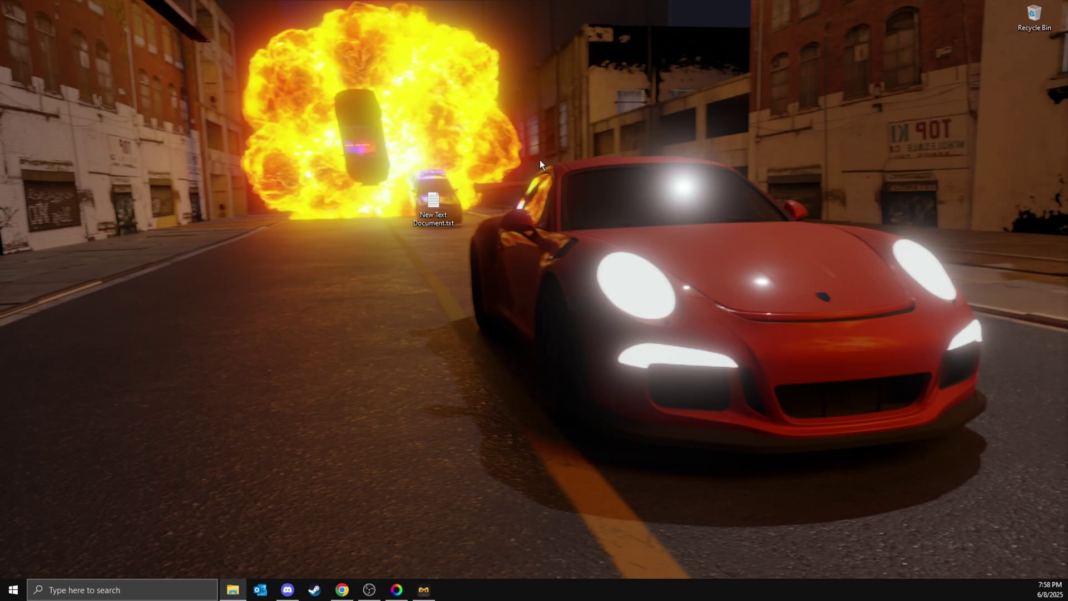
{"action": "right_click", "coordinate": [187, 103]}
{"action": "left_click", "coordinate": [363, 210]}
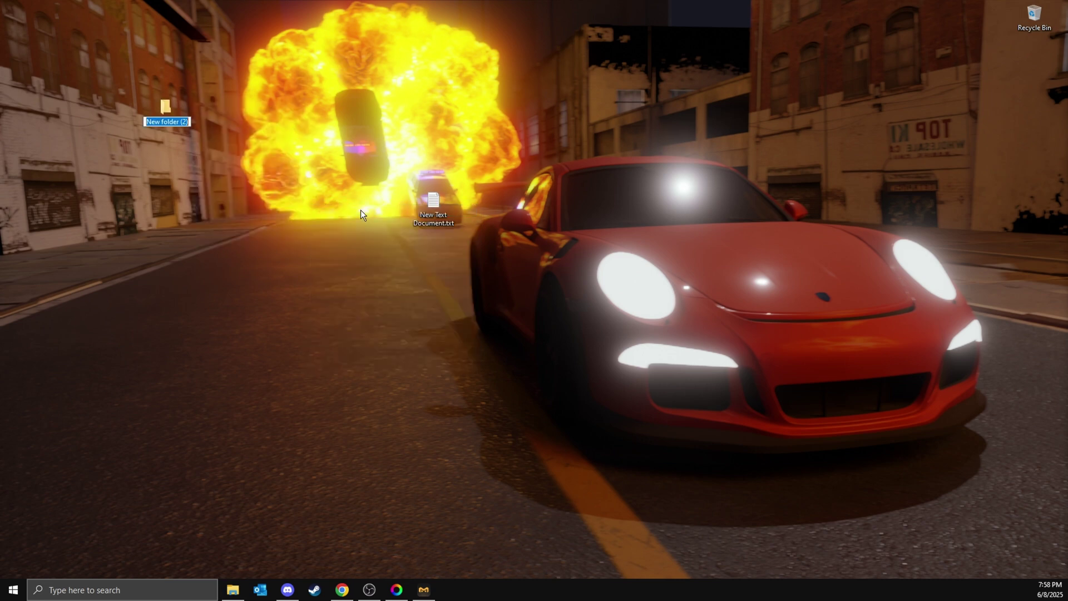
{"action": "type", "text": "Prest"}
{"action": "type", "text": "sets"}
{"action": "key", "text": "Return"}
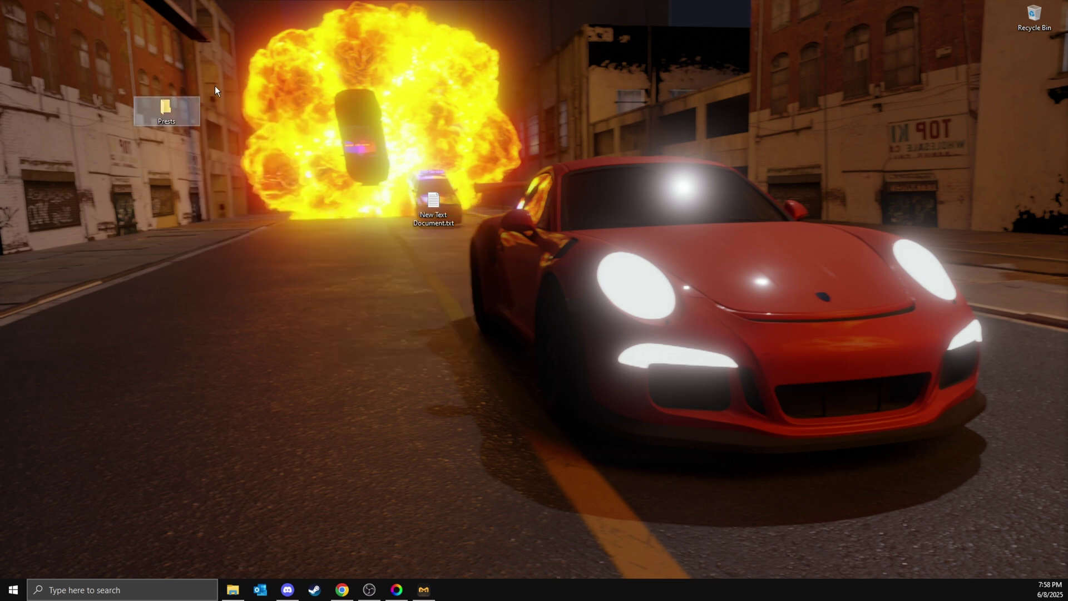
{"action": "double_click", "coordinate": [166, 113]}
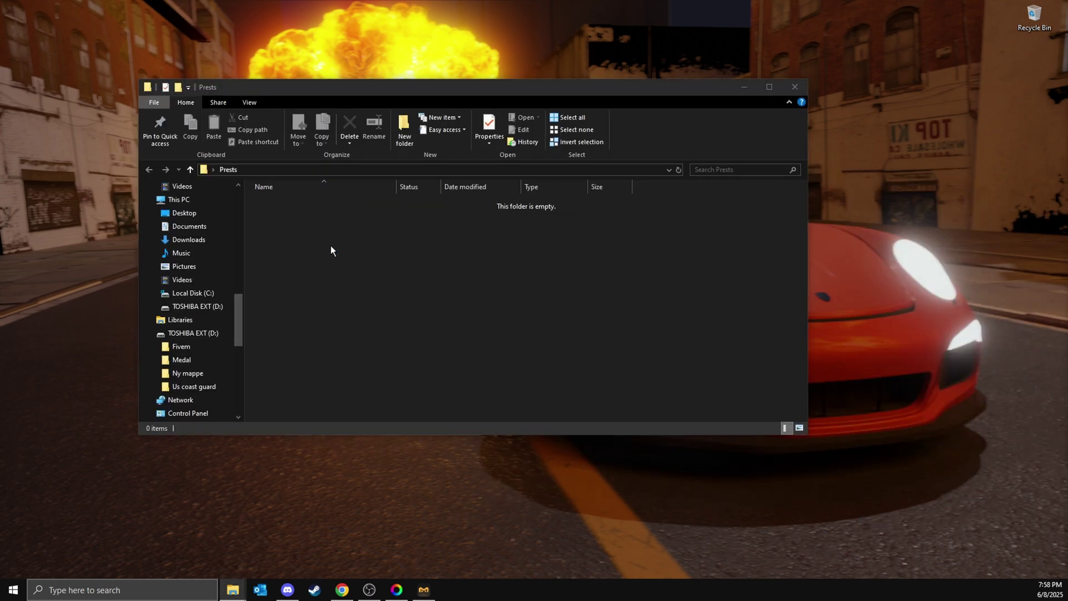
- Paste LA-Ray NonRT.ini into Prests and copy the folder's full path
{"action": "key", "text": "ctrl+v"}
{"action": "left_click", "coordinate": [305, 232]}
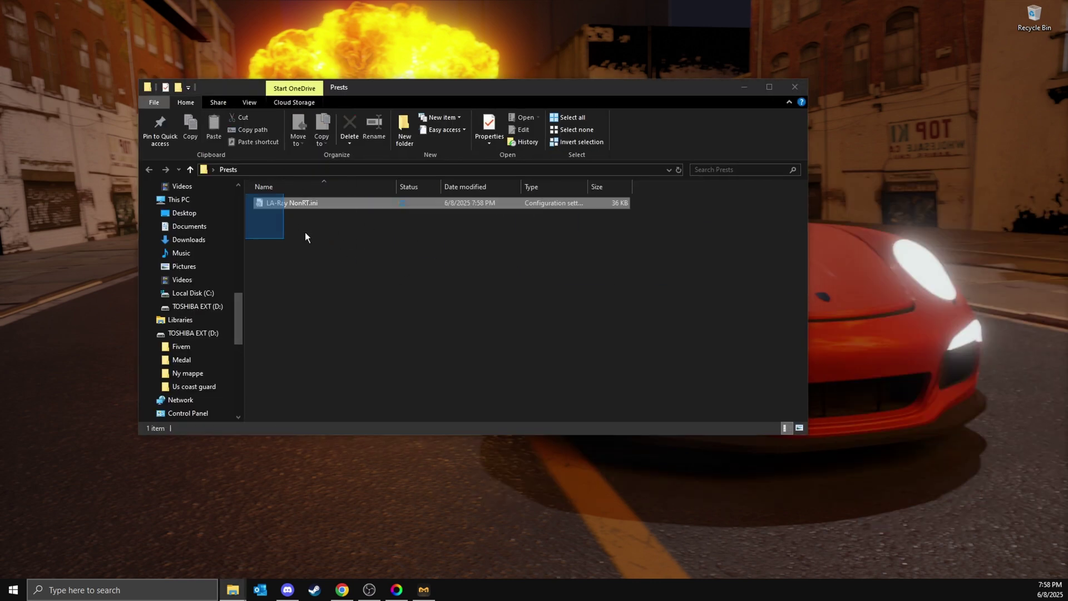
{"action": "left_click", "coordinate": [254, 171]}
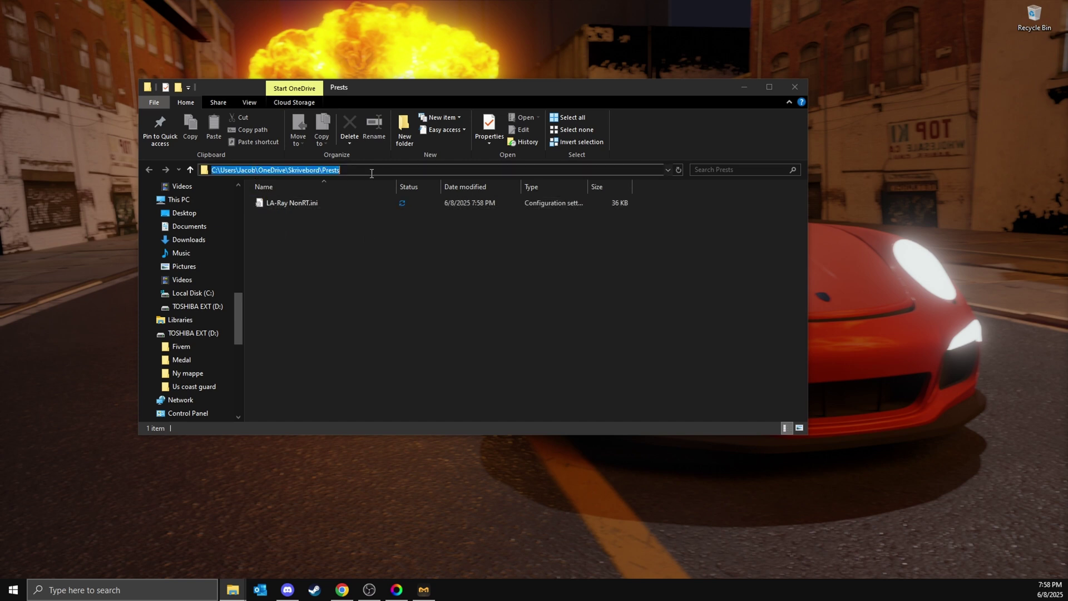
{"action": "key", "text": "ctrl+c"}
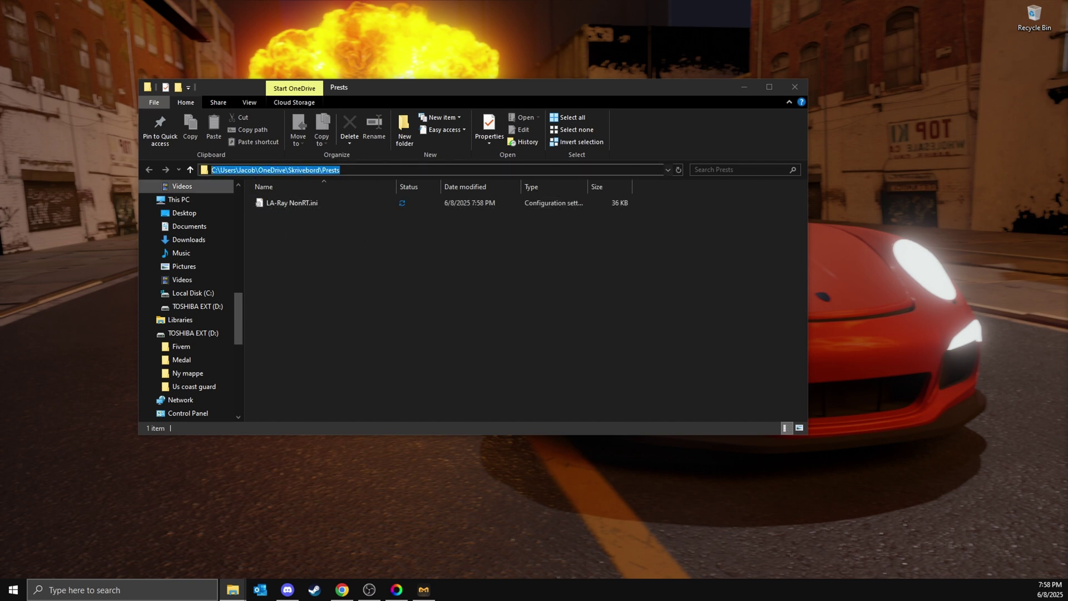
{"action": "key", "text": "Escape"}
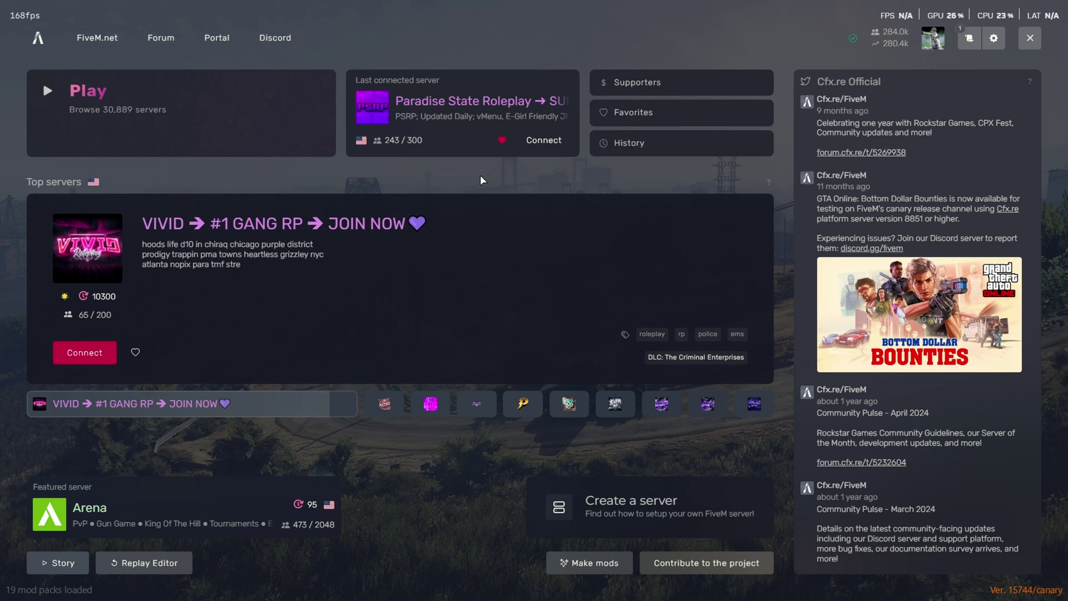
- In the ReShade overlay, load LA-Ray NonRT.ini via the pasted Prests folder path
{"action": "key", "text": "Home"}
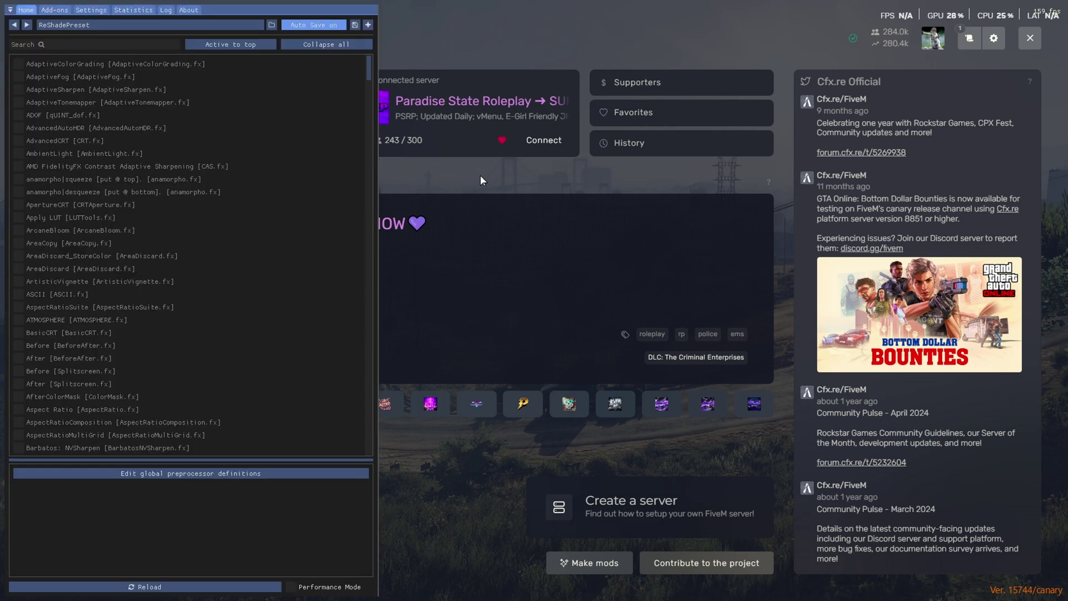
{"action": "left_click", "coordinate": [101, 28]}
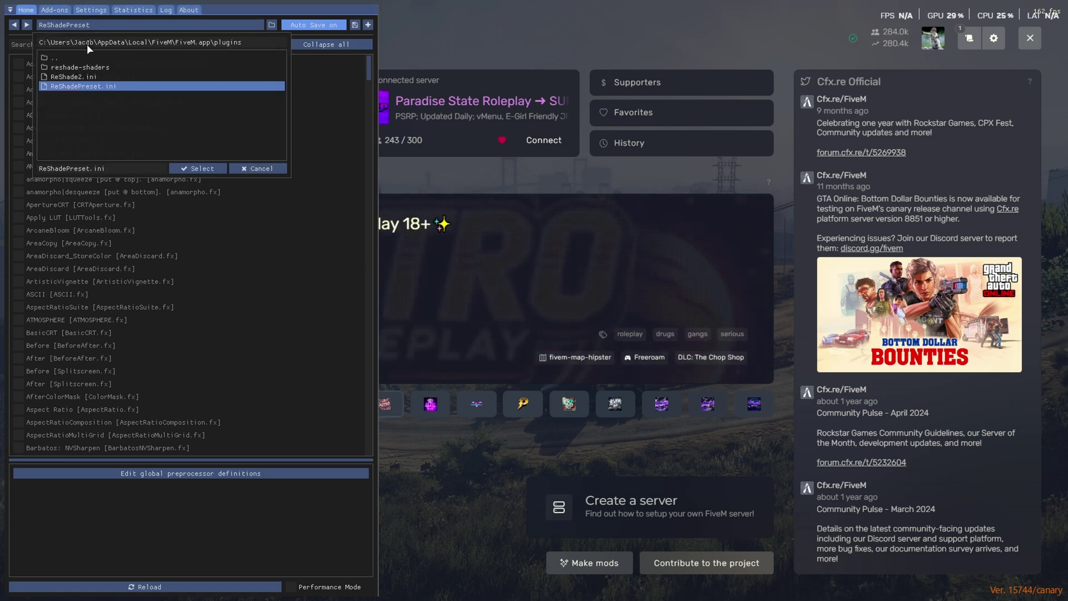
{"action": "left_click", "coordinate": [145, 43]}
{"action": "key", "text": "ctrl+a"}
{"action": "key", "text": "BackSpace"}
{"action": "key", "text": "ctrl+v"}
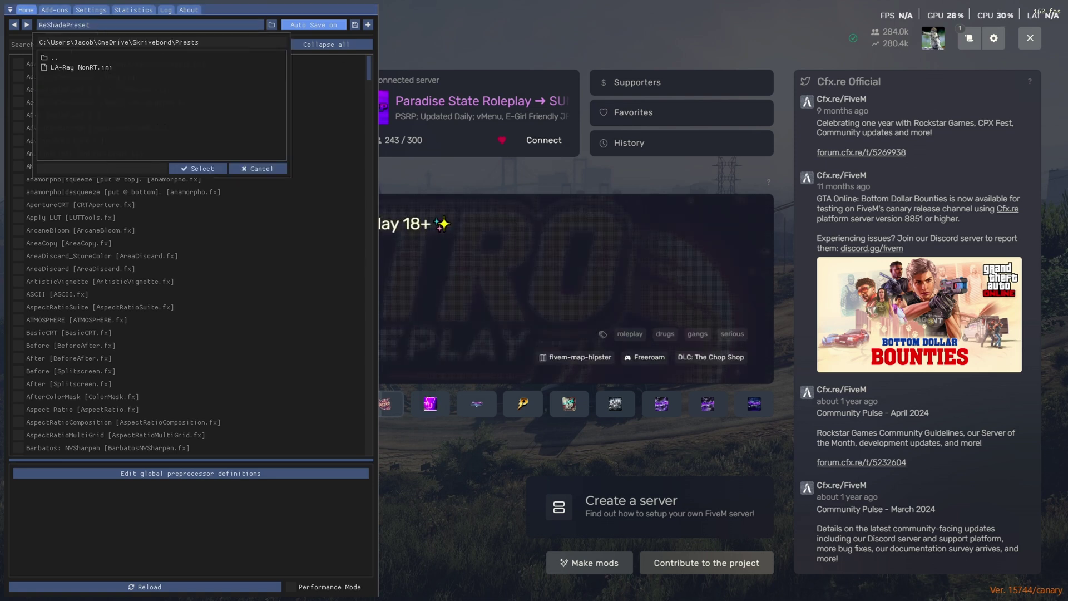
{"action": "left_click", "coordinate": [83, 67]}
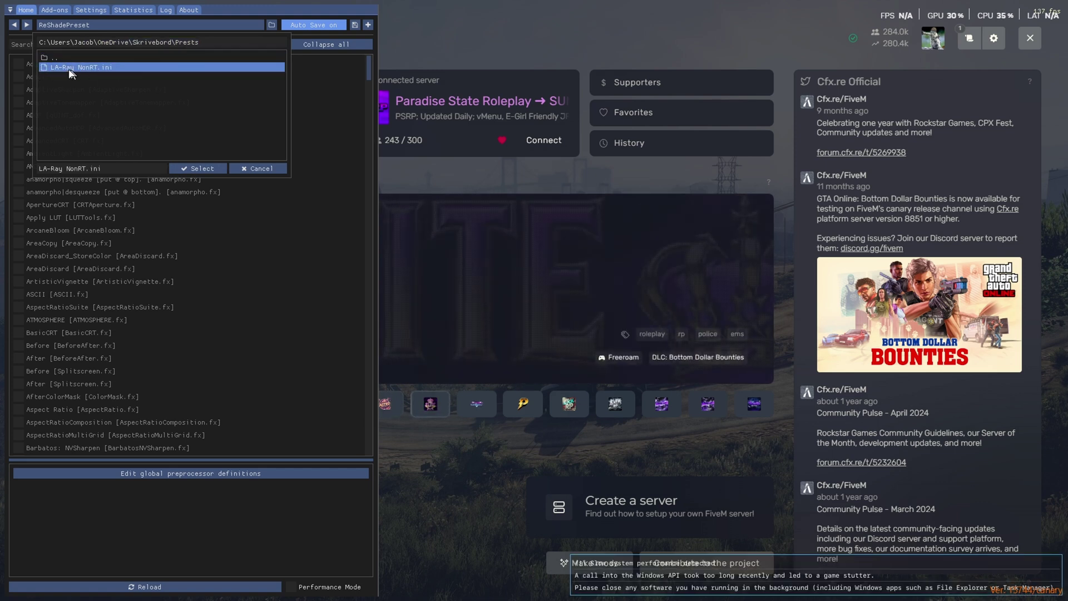
{"action": "left_click", "coordinate": [202, 168]}
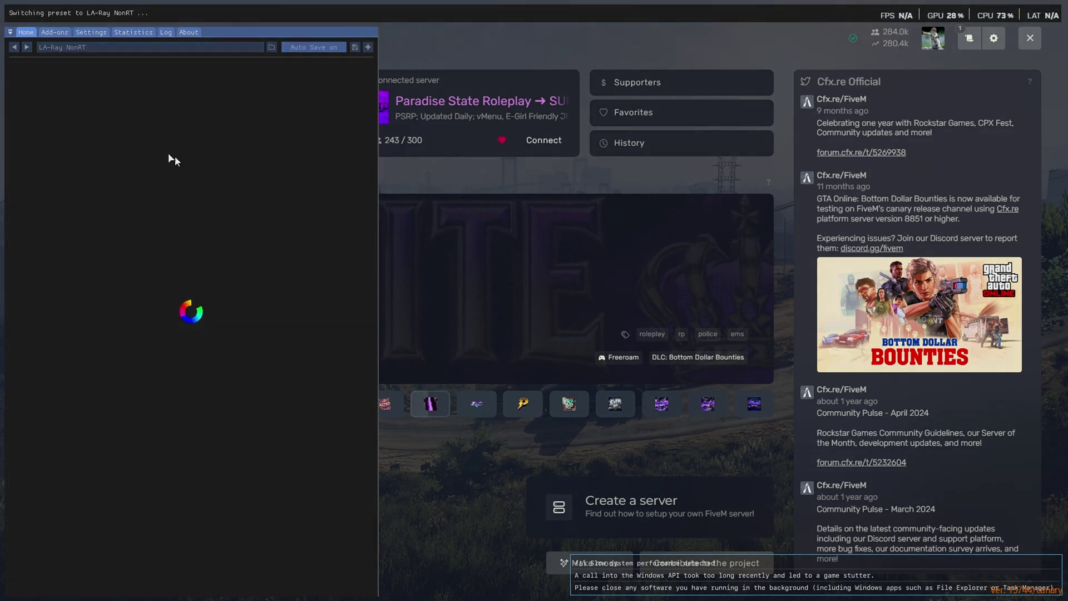